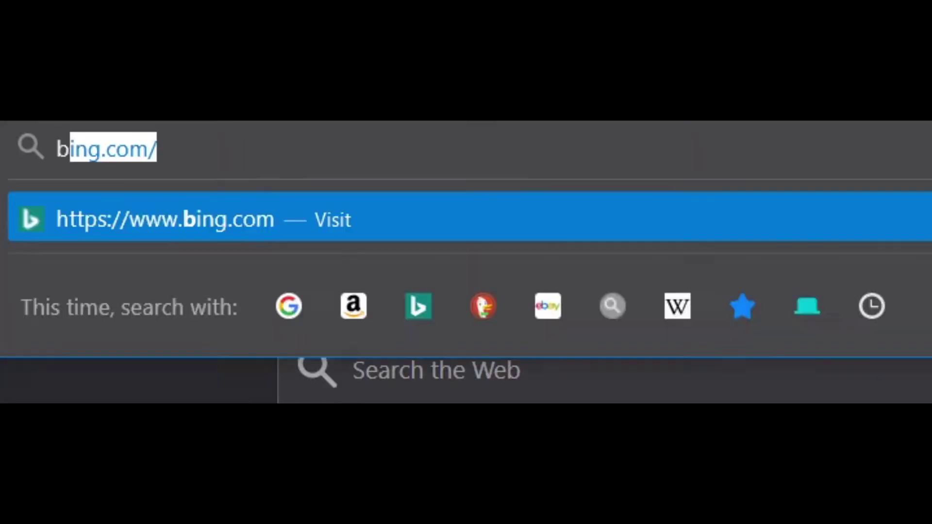
- Enter the blerp.com/soundemotes address in the browser bar
{"action": "type", "text": "lerp.com/"}
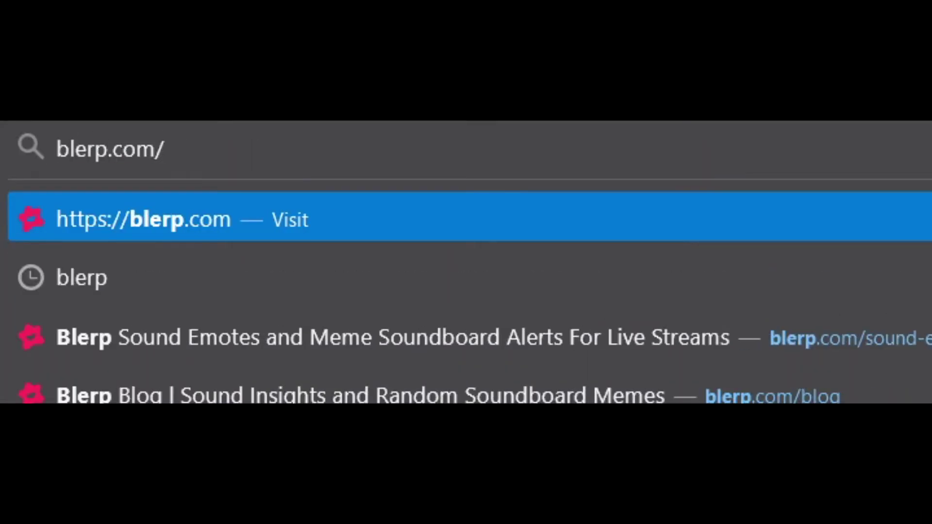
{"action": "type", "text": "soundemotes"}
- Load blerp.com/soundemotes, start Try Sound Emotes, and grab the OBS widget with OBS alongside
{"action": "key", "text": "Return"}
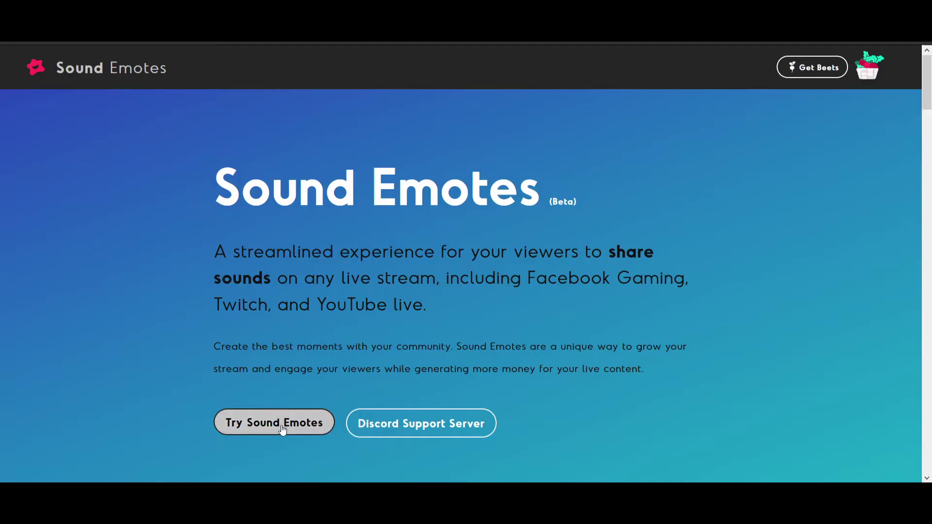
{"action": "left_click", "coordinate": [282, 429]}
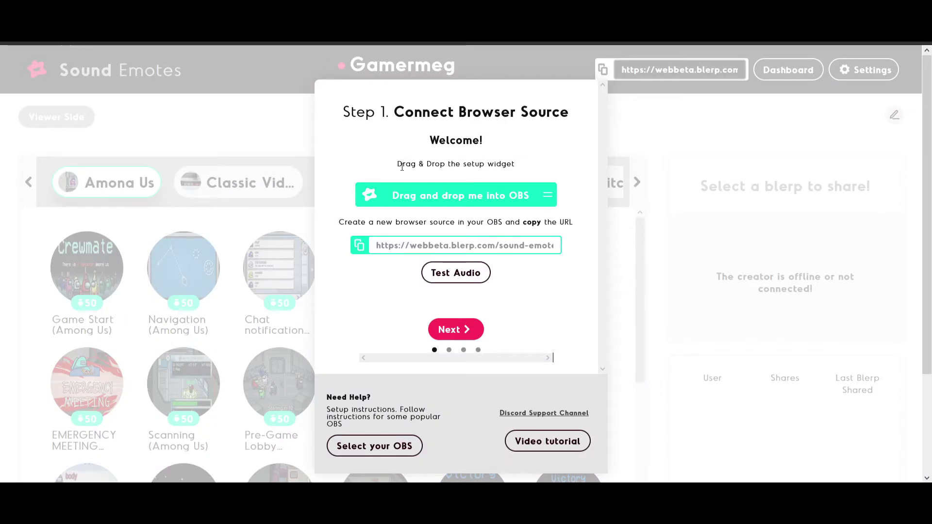
{"action": "left_click", "coordinate": [549, 200]}
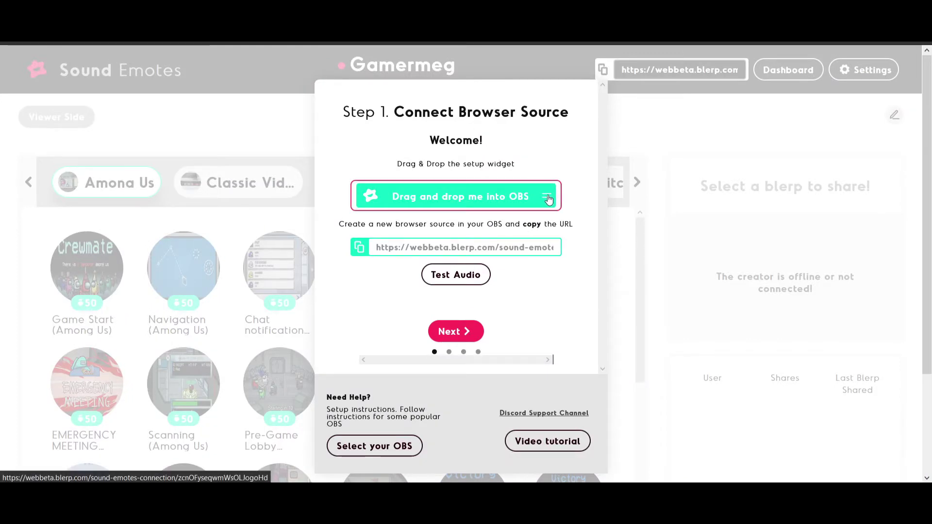
{"action": "key", "text": "alt+Tab"}
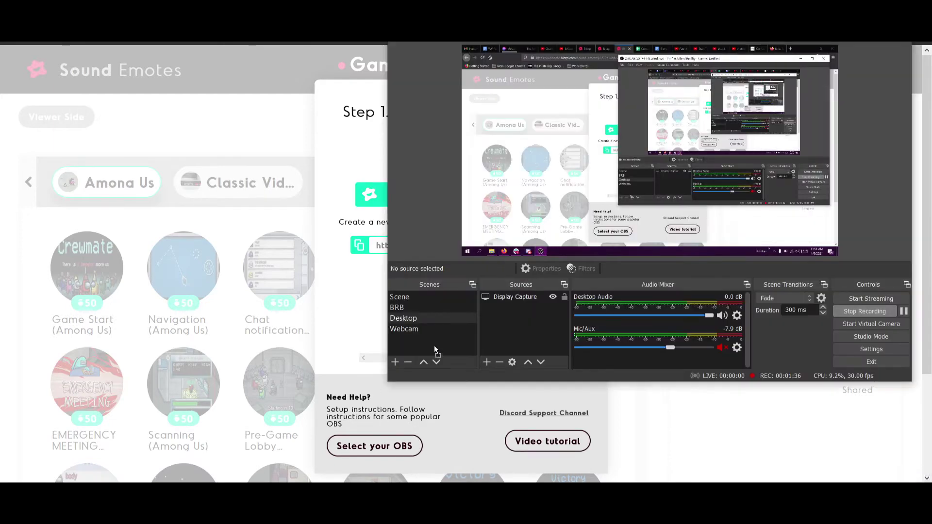
- Add the Sound Emotes link as an OBS browser source, shrunk into the preview's lower-left
{"action": "left_click_drag", "start_coordinate": [526, 328], "coordinate": [527, 327]}
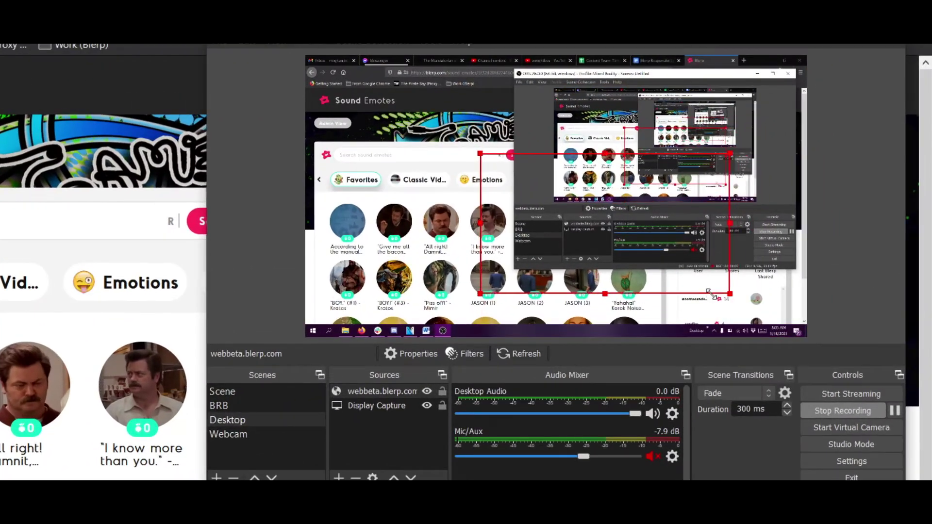
{"action": "left_click_drag", "start_coordinate": [709, 293], "coordinate": [636, 252]}
{"action": "left_click_drag", "start_coordinate": [568, 204], "coordinate": [394, 288]}
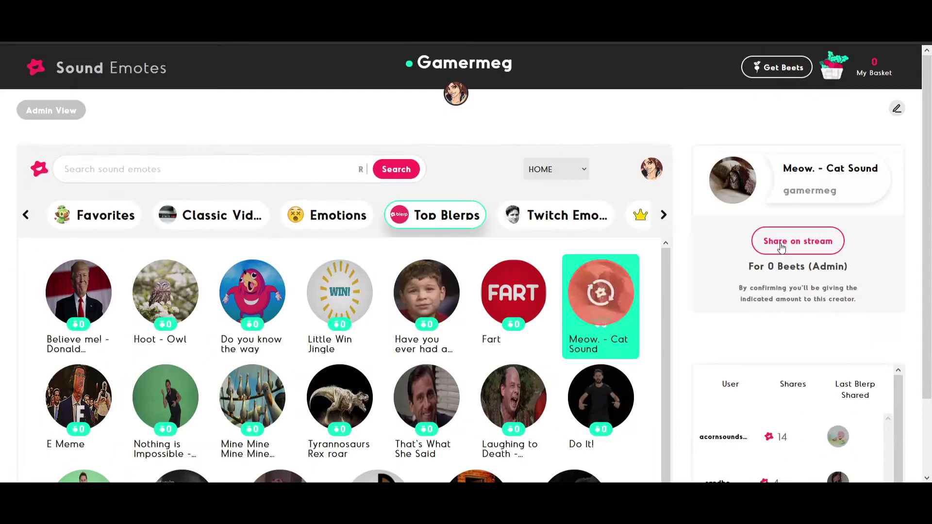
- Share the Meow. - Cat Sound blerp on stream as a test
{"action": "left_click", "coordinate": [798, 241]}
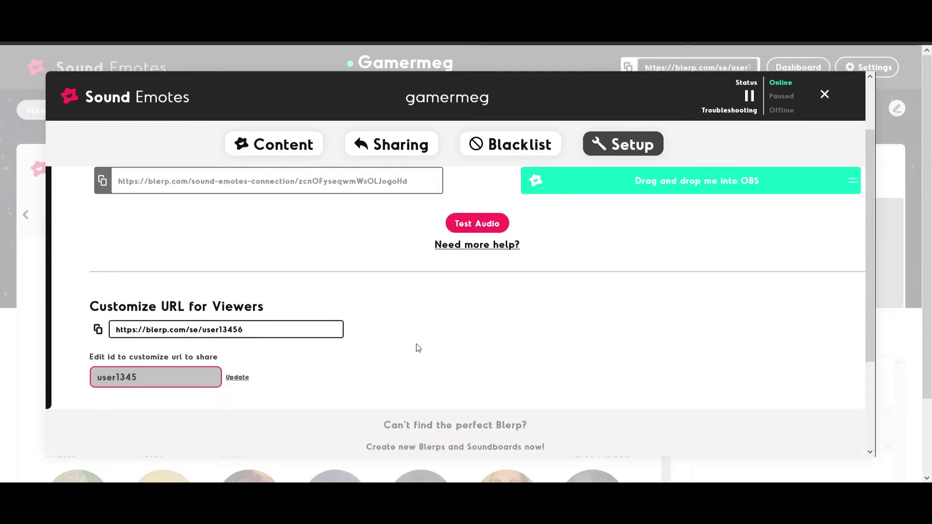
- Replace the user13456 viewer URL id with the streamer's custom id, update it, and close Settings
{"action": "scroll", "coordinate": [408, 317], "scroll_direction": "down", "scroll_amount": 2}
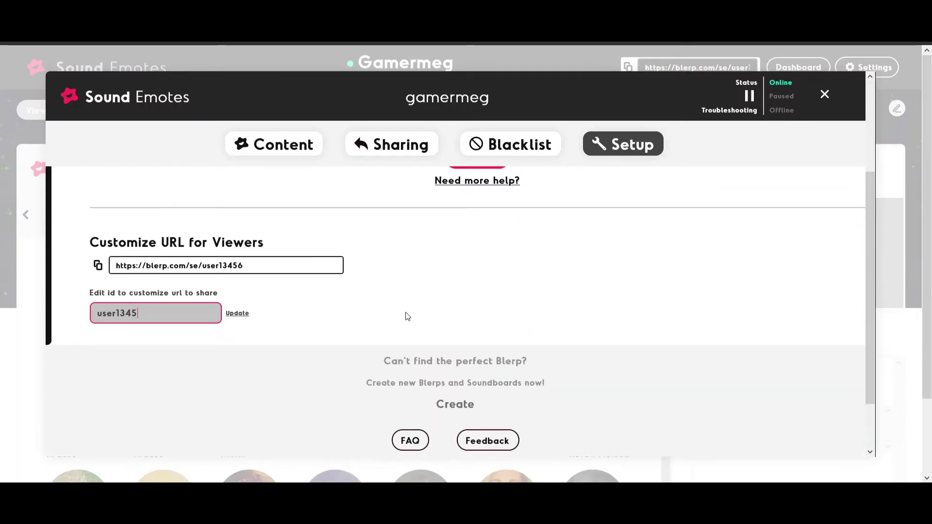
{"action": "key", "text": "BackSpace"}
{"action": "key", "text": "BackSpace"}
{"action": "key", "text": "BackSpace"}
{"action": "key", "text": "BackSpace"}
{"action": "key", "text": "BackSpace"}
{"action": "key", "text": "BackSpace"}
{"action": "key", "text": "BackSpace"}
{"action": "key", "text": "BackSpace"}
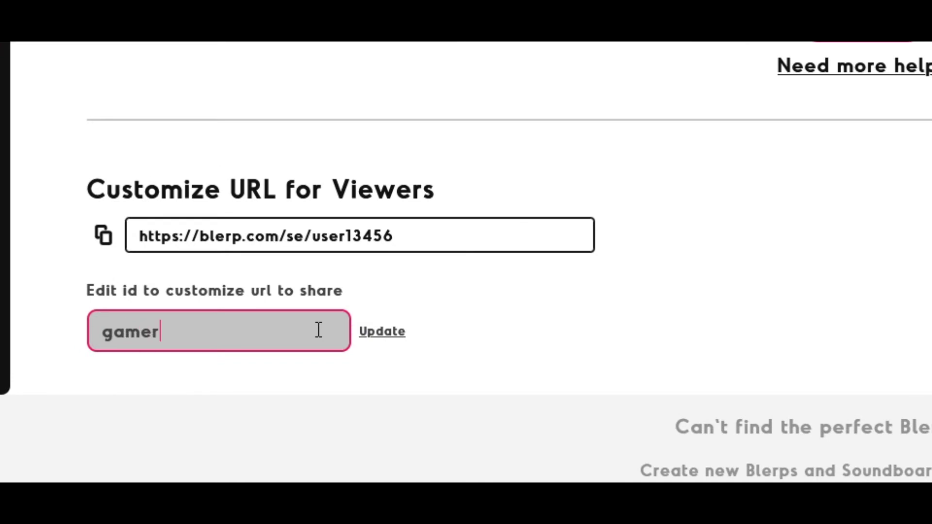
{"action": "left_click", "coordinate": [377, 340]}
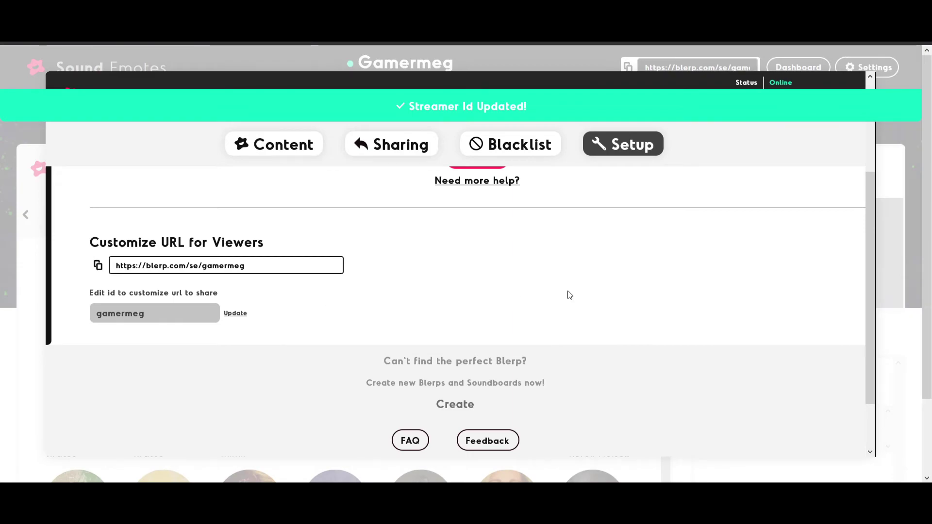
{"action": "key", "text": "Escape"}
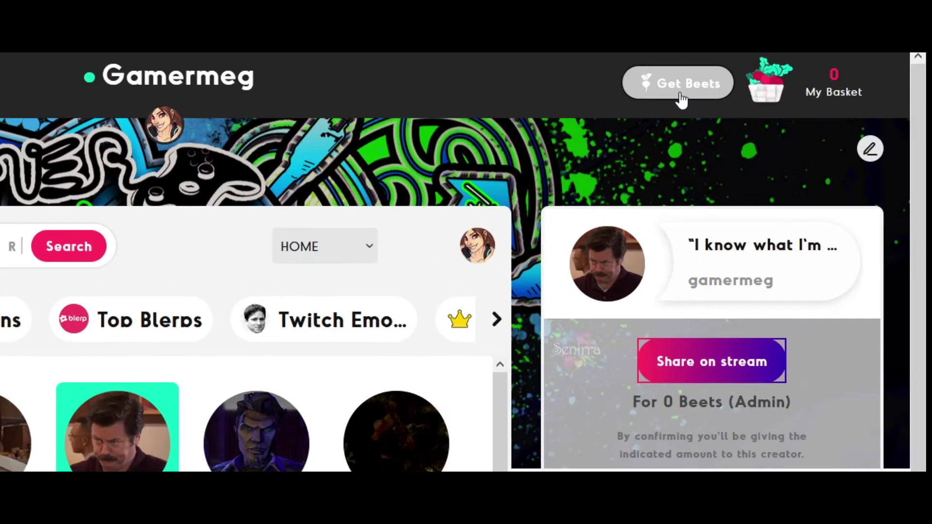
- Browse the Get Beets page through the bundles from 100 up to 30,000 Beets
{"action": "left_click", "coordinate": [681, 98]}
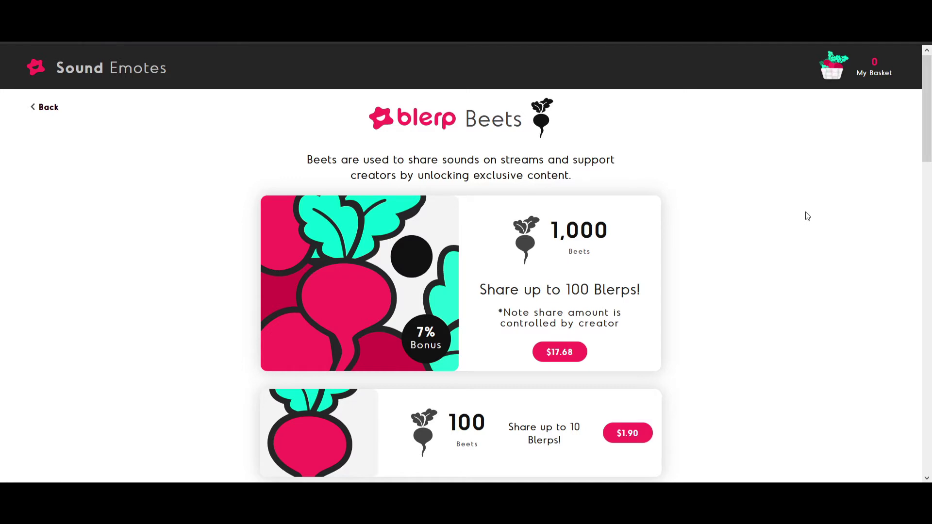
{"action": "scroll", "coordinate": [807, 216], "scroll_direction": "down", "scroll_amount": 5}
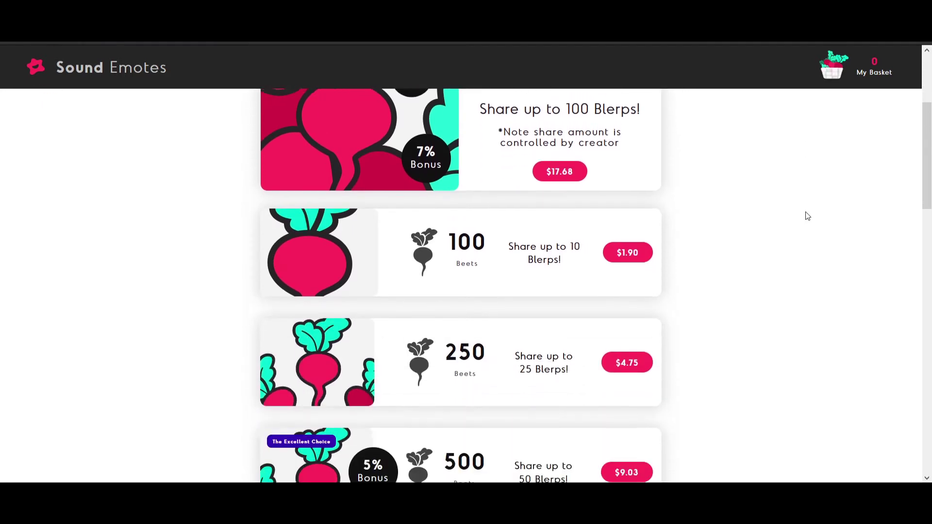
{"action": "scroll", "coordinate": [807, 216], "scroll_direction": "down", "scroll_amount": 1}
{"action": "scroll", "coordinate": [807, 216], "scroll_direction": "down", "scroll_amount": 8}
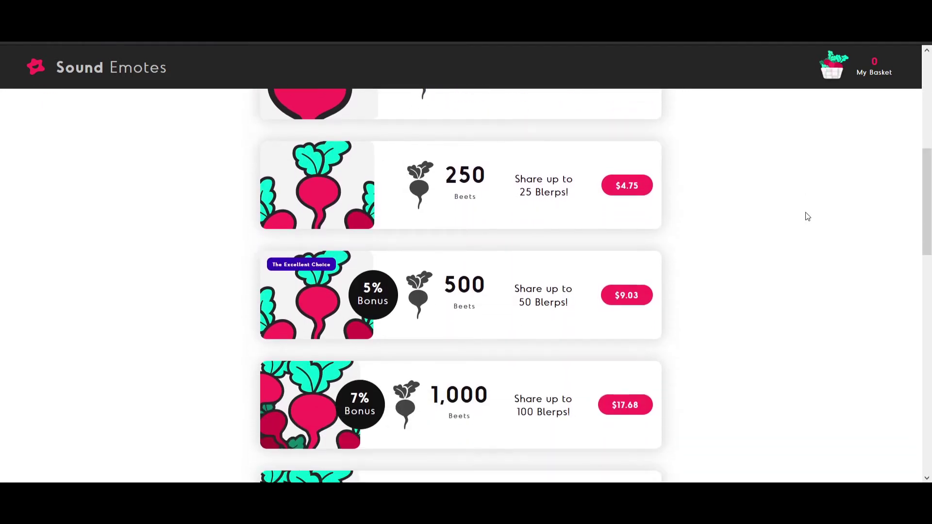
{"action": "scroll", "coordinate": [807, 216], "scroll_direction": "down", "scroll_amount": 5}
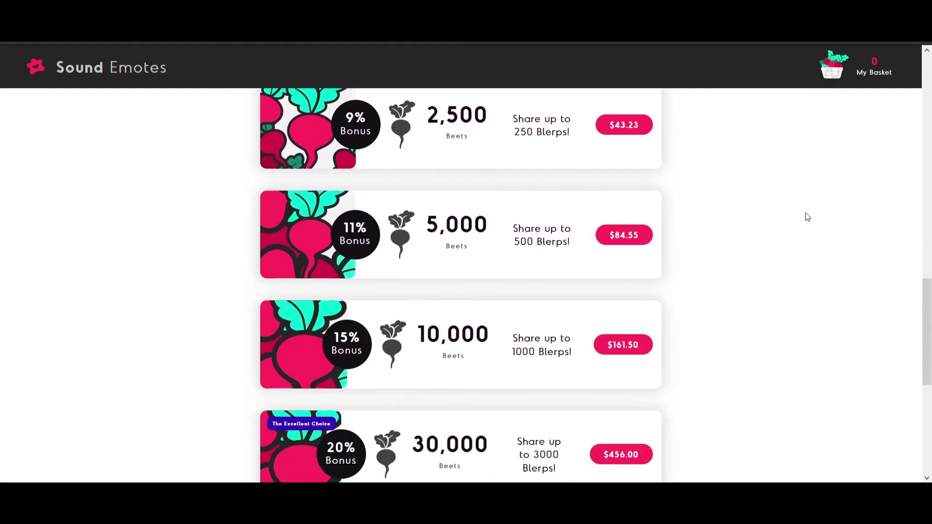
{"action": "scroll", "coordinate": [808, 217], "scroll_direction": "up", "scroll_amount": 1}
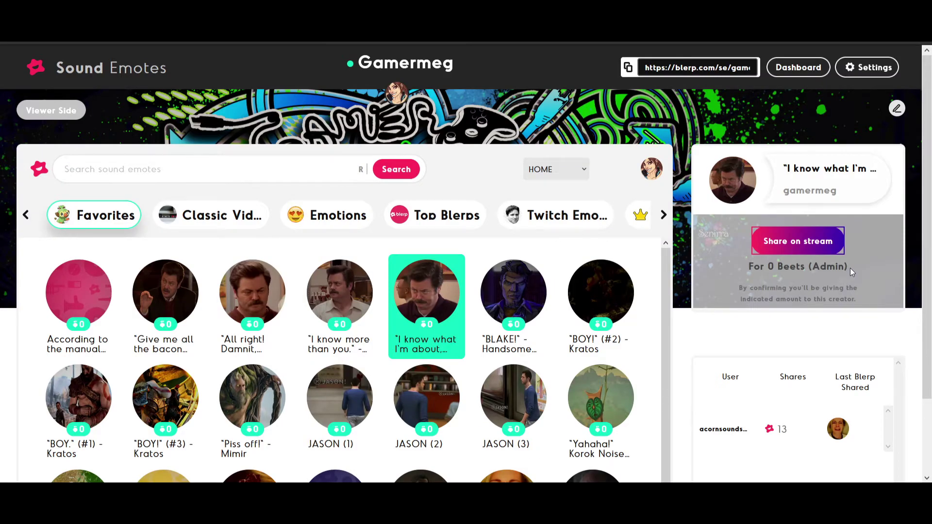
- Deselect the emote and switch on Simple Mode in the Content settings
{"action": "left_click", "coordinate": [875, 118]}
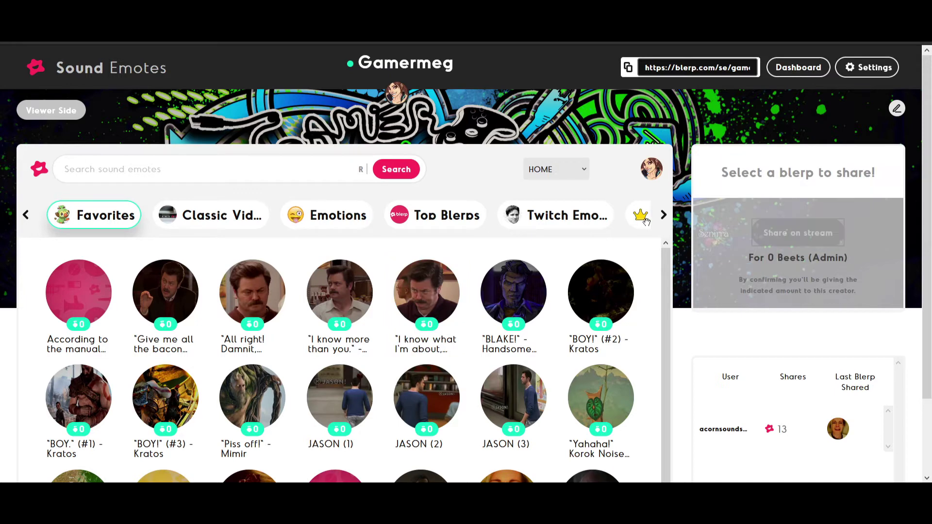
{"action": "left_click", "coordinate": [875, 68]}
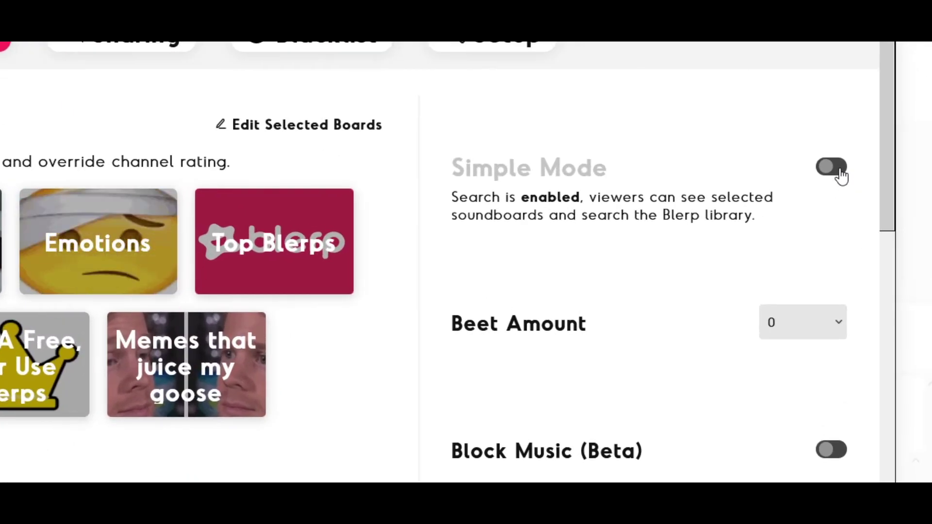
{"action": "left_click", "coordinate": [836, 228]}
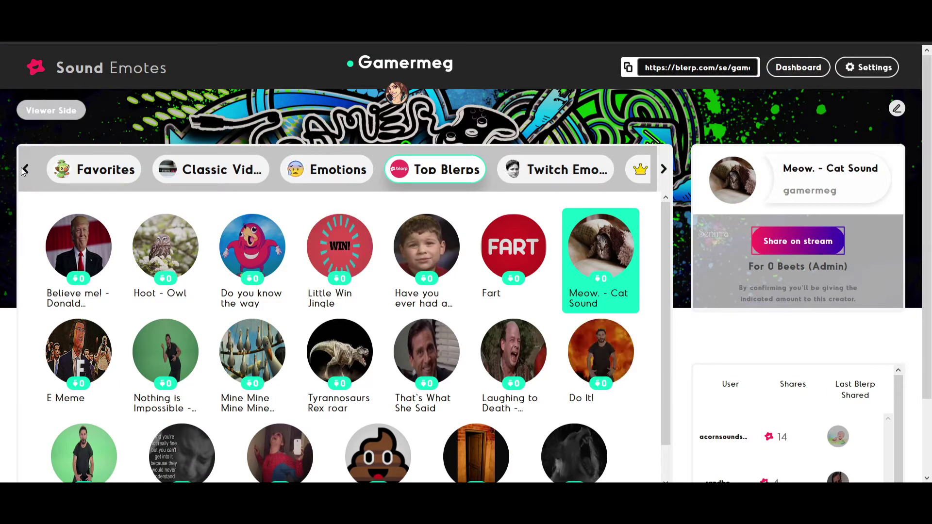
- Add the streamer's own board to the featured boards and switch Simple Mode back off
{"action": "left_click", "coordinate": [663, 170]}
{"action": "left_click", "coordinate": [663, 170]}
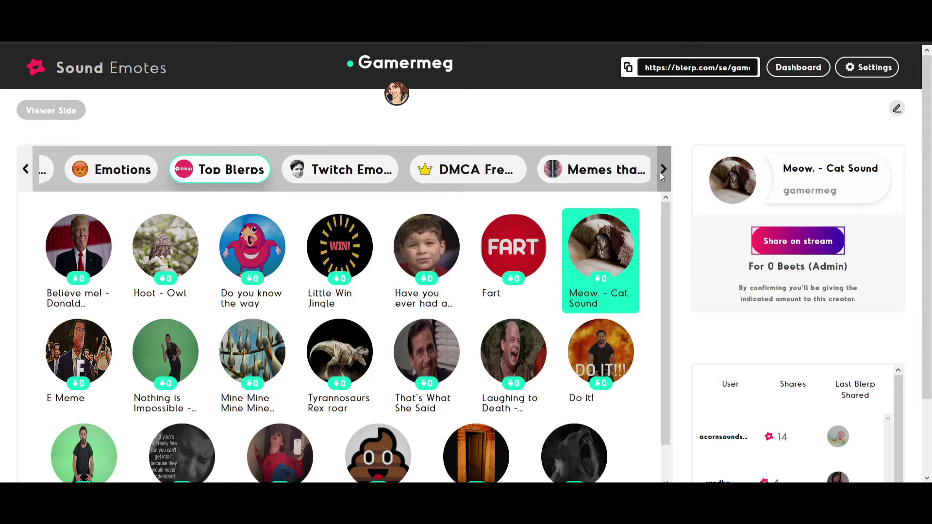
{"action": "left_click", "coordinate": [660, 173]}
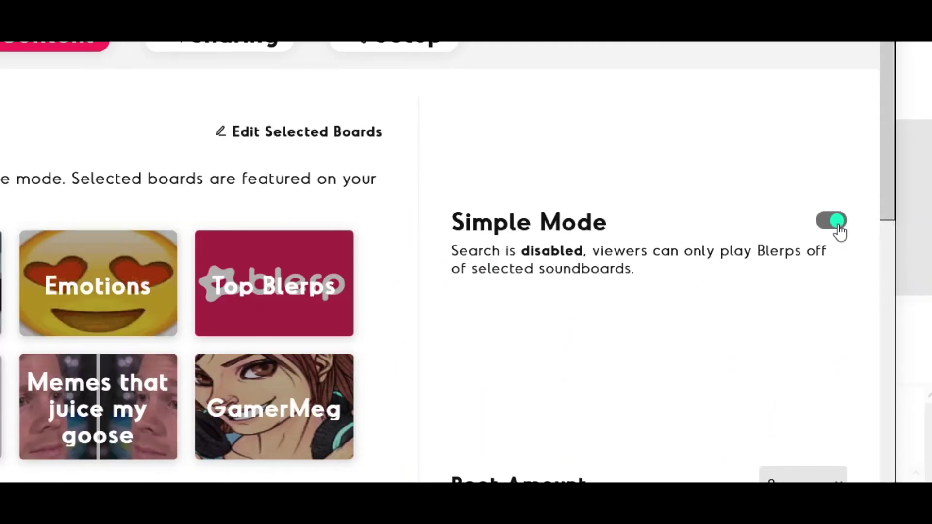
{"action": "left_click", "coordinate": [839, 226]}
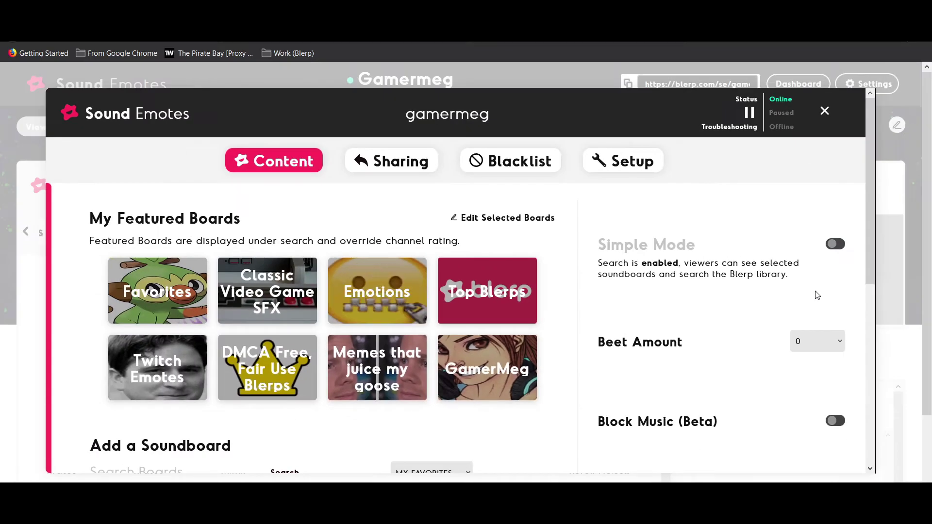
- Search the library for 'fart' and share the third fart blerp on stream
{"action": "left_click", "coordinate": [825, 111]}
{"action": "type", "text": "fart"}
{"action": "key", "text": "Return"}
{"action": "left_click", "coordinate": [252, 272]}
{"action": "left_click", "coordinate": [798, 258]}
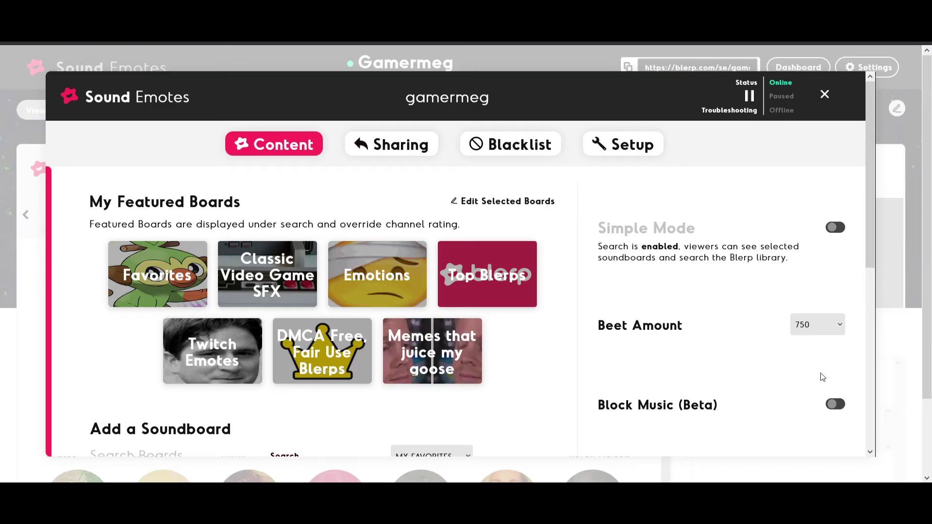
- Try Beet Amounts of 0, 10 and 200, then set the Beet Amount back to 0
{"action": "left_click", "coordinate": [817, 331]}
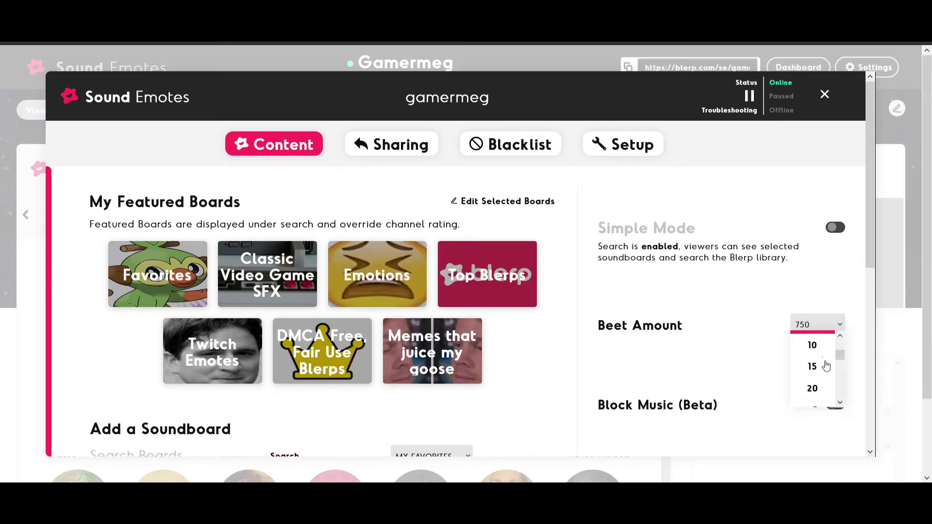
{"action": "left_click", "coordinate": [811, 342]}
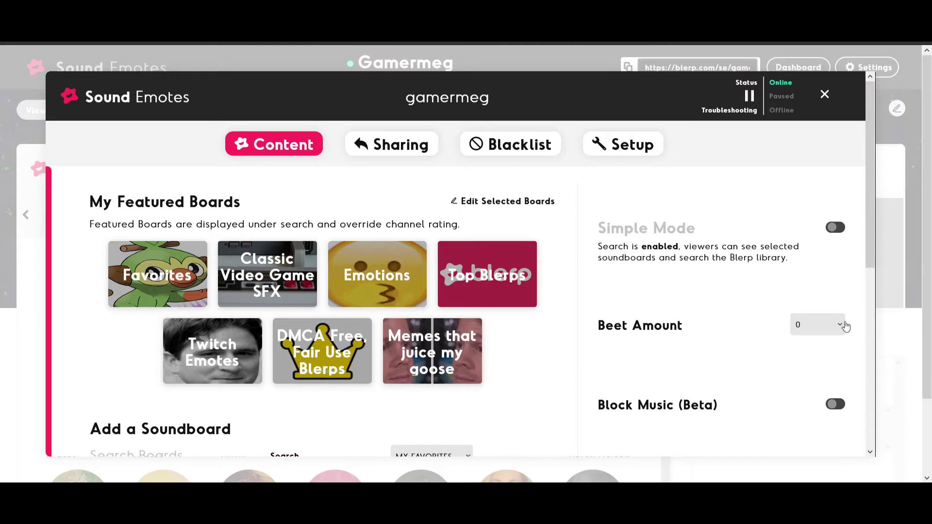
{"action": "scroll", "coordinate": [822, 362], "scroll_direction": "down", "scroll_amount": 1}
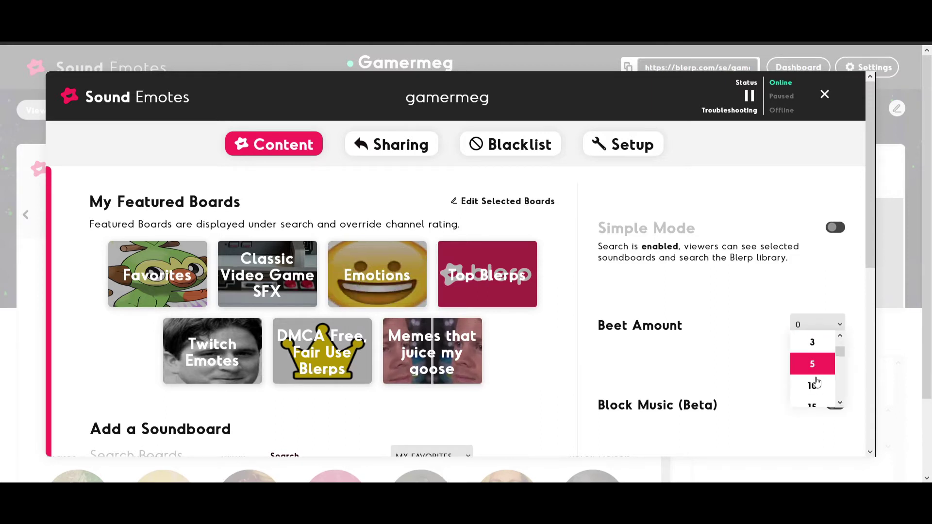
{"action": "left_click", "coordinate": [817, 383]}
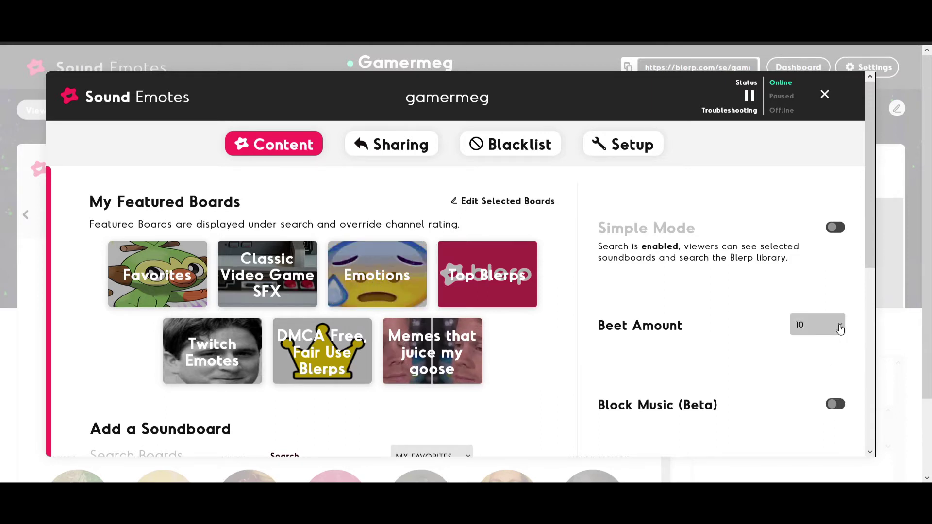
{"action": "scroll", "coordinate": [825, 379], "scroll_direction": "down", "scroll_amount": 12}
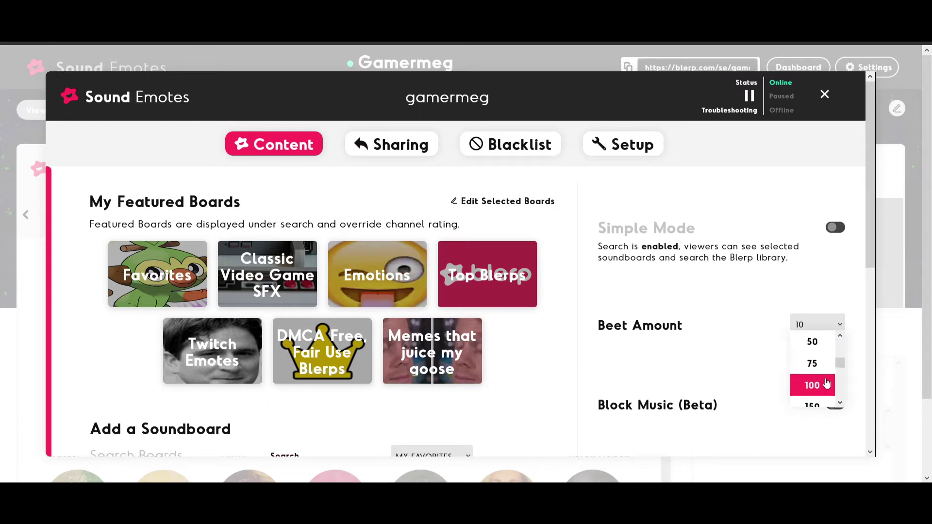
{"action": "left_click", "coordinate": [814, 371]}
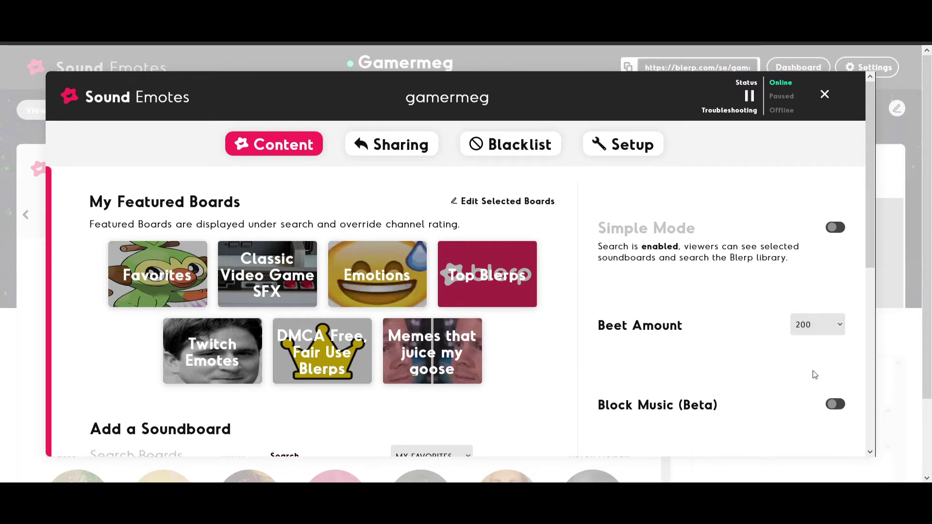
{"action": "left_click", "coordinate": [827, 336]}
{"action": "scroll", "coordinate": [822, 362], "scroll_direction": "down", "scroll_amount": 2}
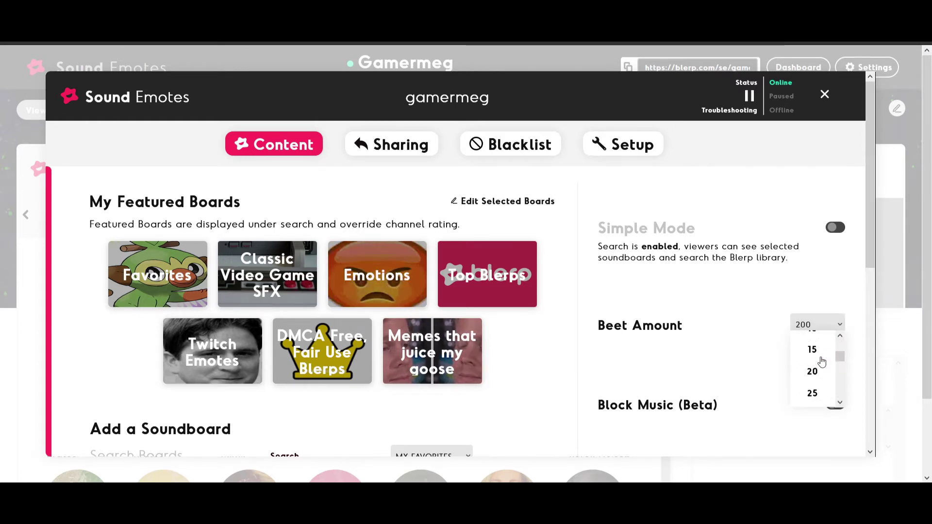
{"action": "scroll", "coordinate": [821, 369], "scroll_direction": "down", "scroll_amount": 3}
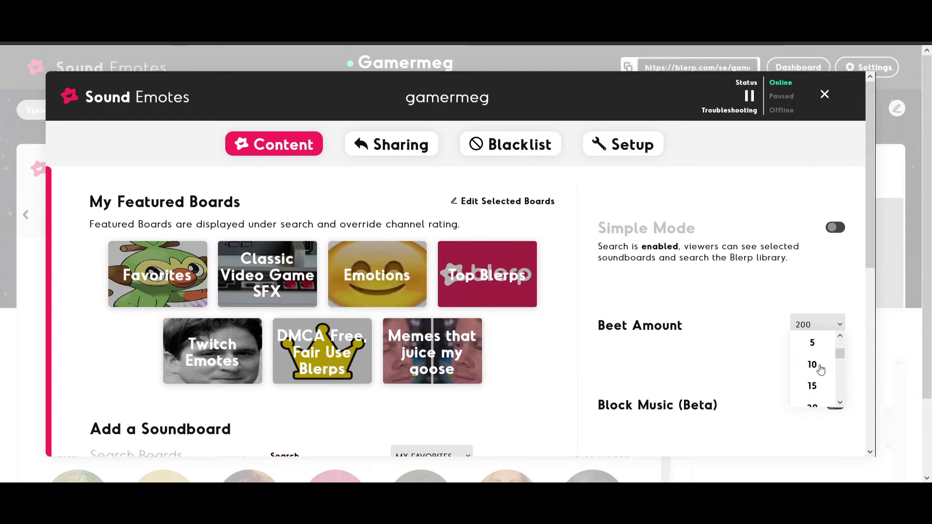
{"action": "left_click", "coordinate": [815, 347]}
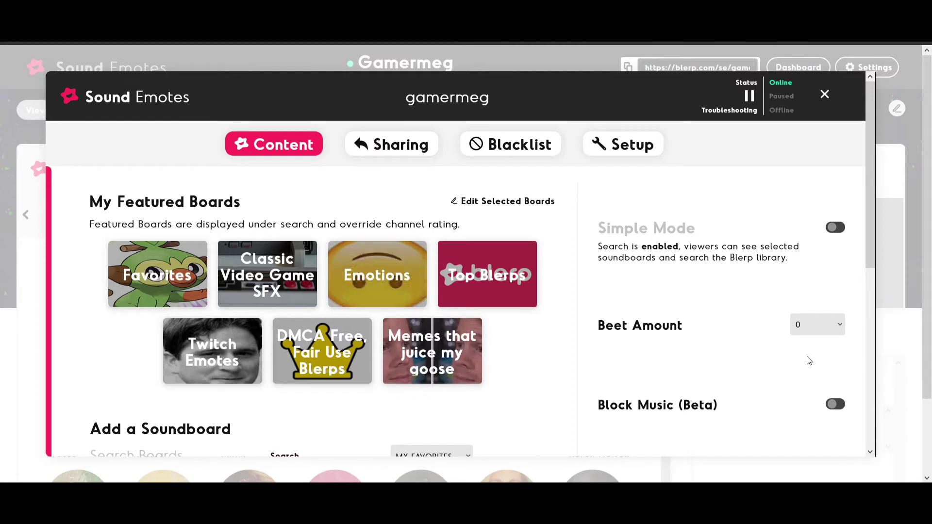
{"action": "scroll", "coordinate": [824, 369], "scroll_direction": "down", "scroll_amount": 5}
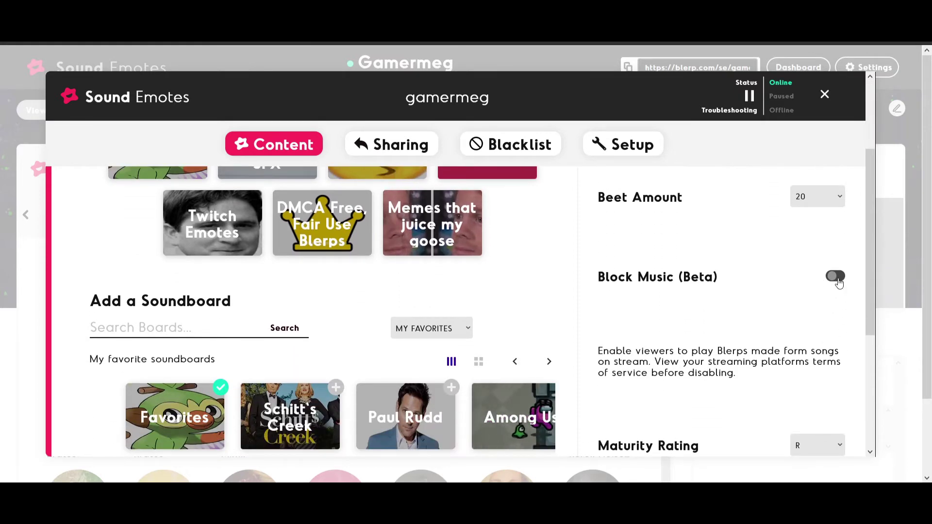
{"action": "left_click", "coordinate": [837, 280]}
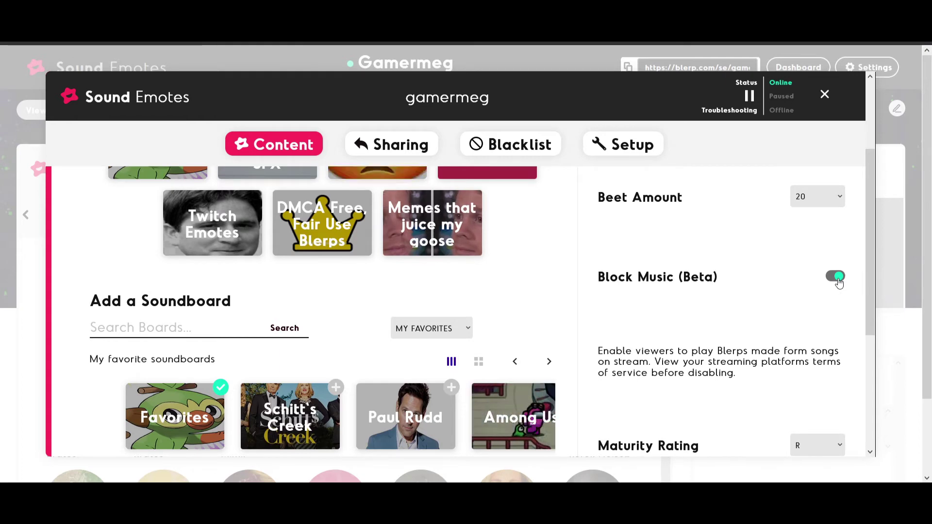
{"action": "left_click", "coordinate": [838, 281]}
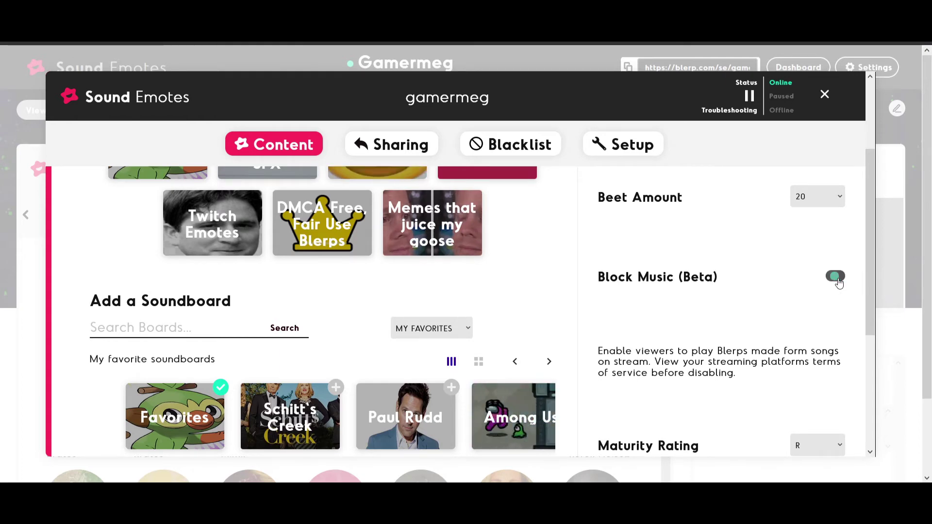
{"action": "scroll", "coordinate": [838, 281], "scroll_direction": "down", "scroll_amount": 3}
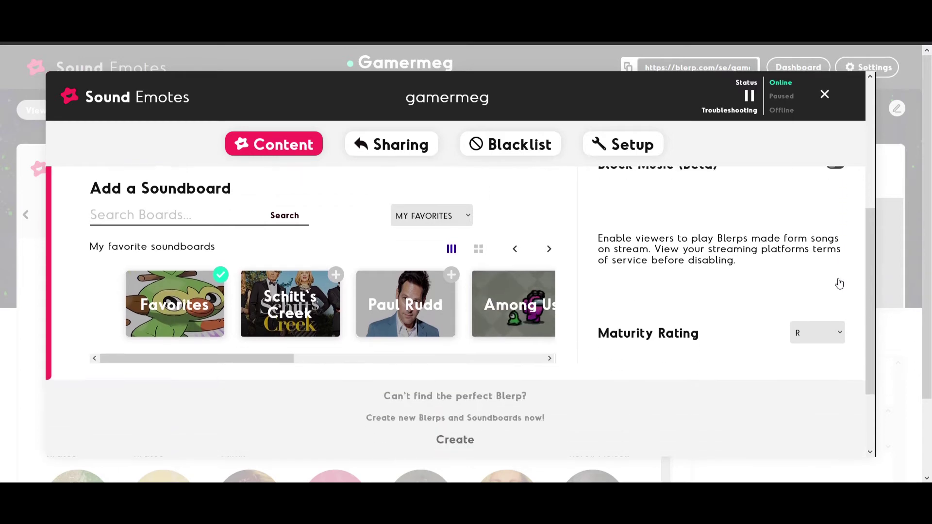
{"action": "left_click", "coordinate": [826, 318]}
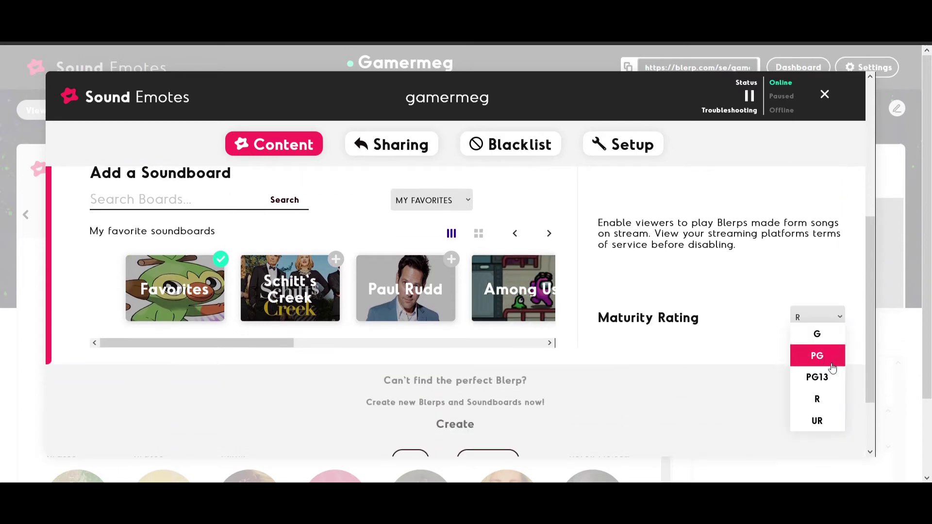
{"action": "left_click", "coordinate": [834, 399]}
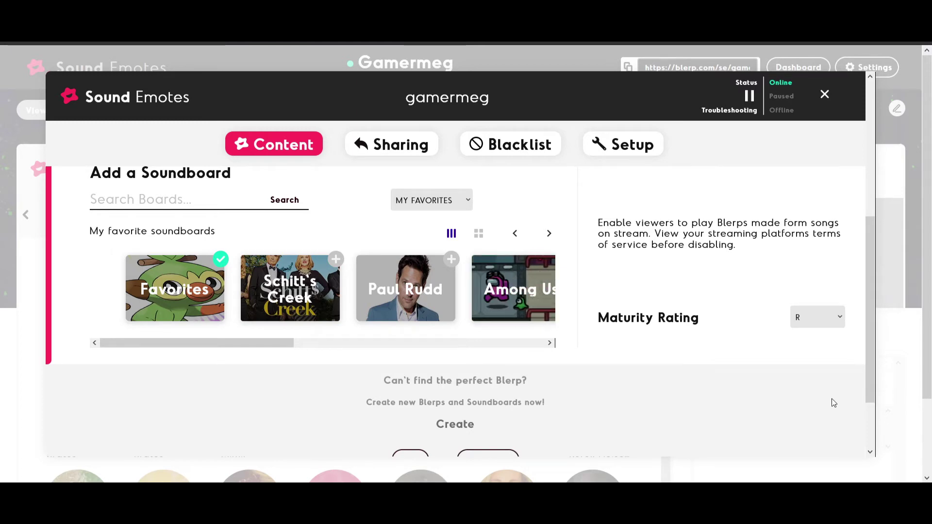
{"action": "scroll", "coordinate": [832, 398], "scroll_direction": "up", "scroll_amount": 5}
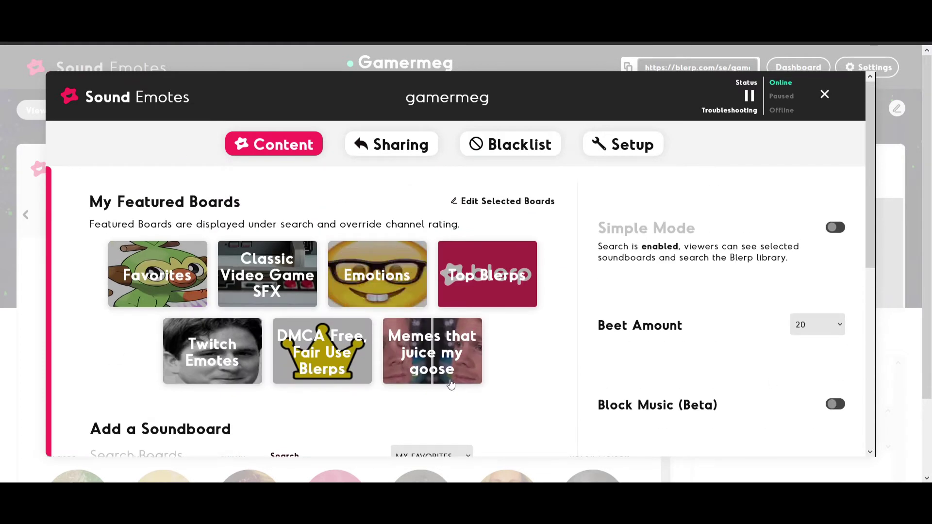
{"action": "left_click", "coordinate": [479, 210]}
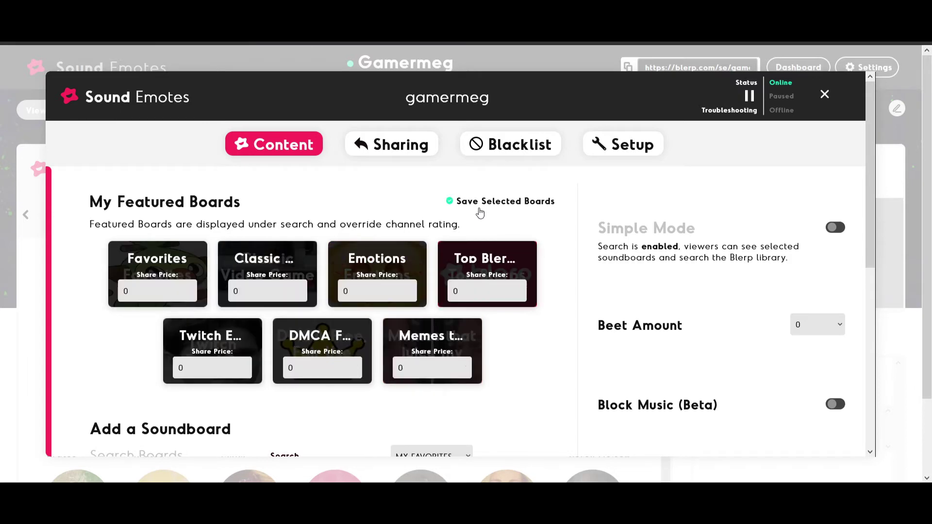
- Set the Favorites share price to 50 and Classic Video Game SFX to 25, then save
{"action": "left_click", "coordinate": [192, 291]}
{"action": "left_click_drag", "start_coordinate": [193, 313], "coordinate": [194, 324]}
{"action": "left_click", "coordinate": [154, 338]}
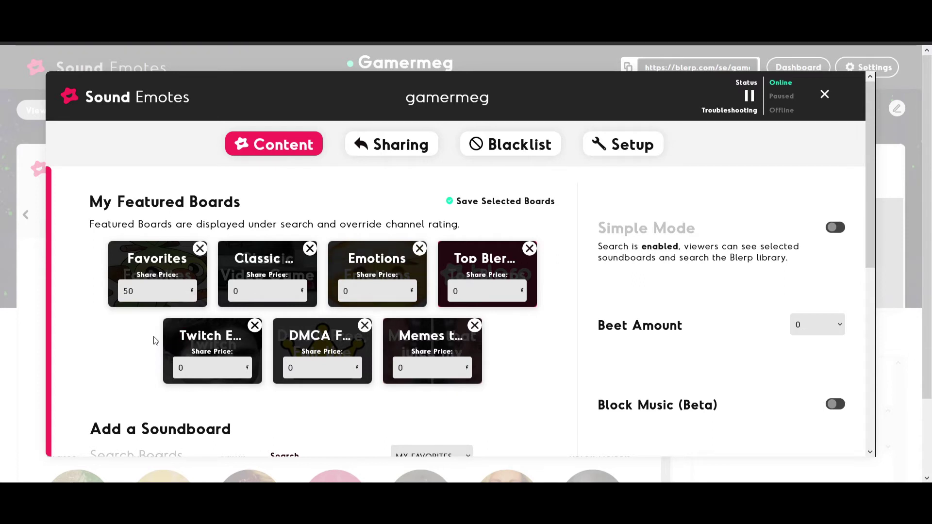
{"action": "left_click", "coordinate": [302, 291]}
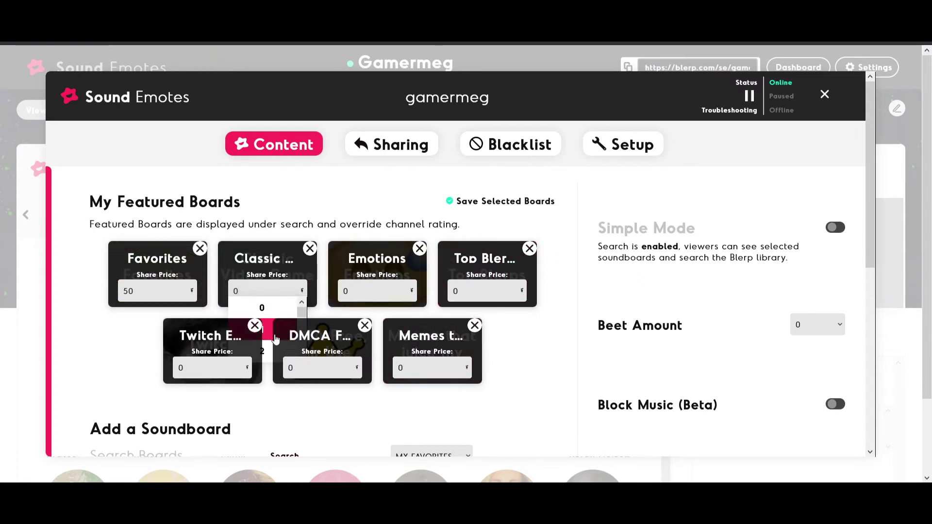
{"action": "left_click_drag", "start_coordinate": [302, 320], "coordinate": [304, 326]}
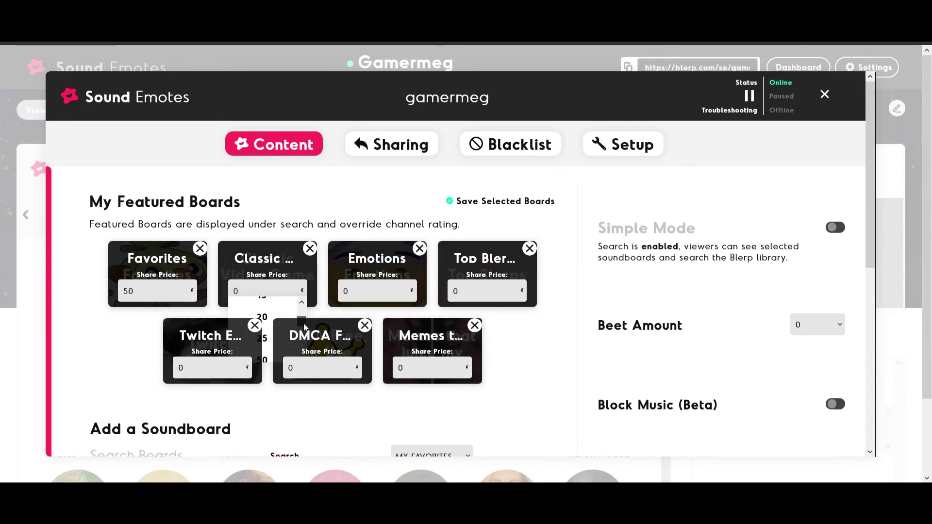
{"action": "left_click", "coordinate": [269, 339]}
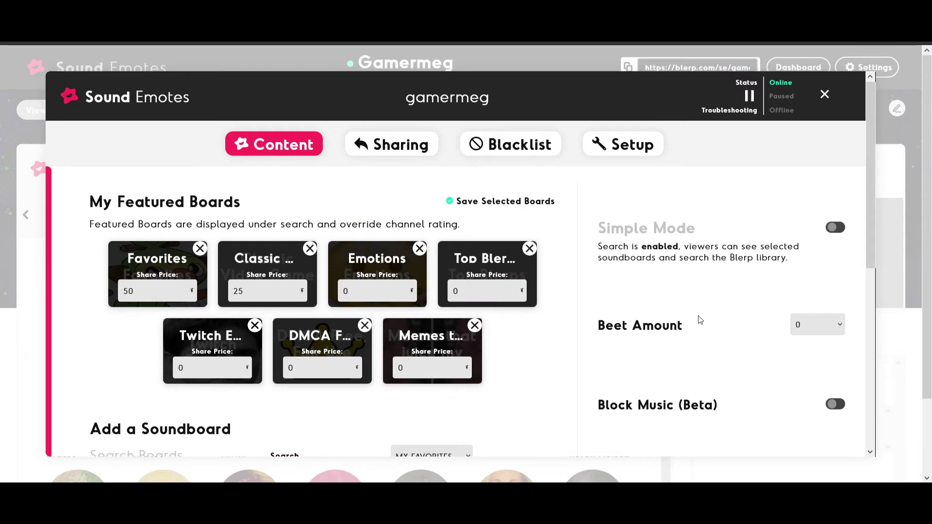
{"action": "left_click", "coordinate": [533, 207]}
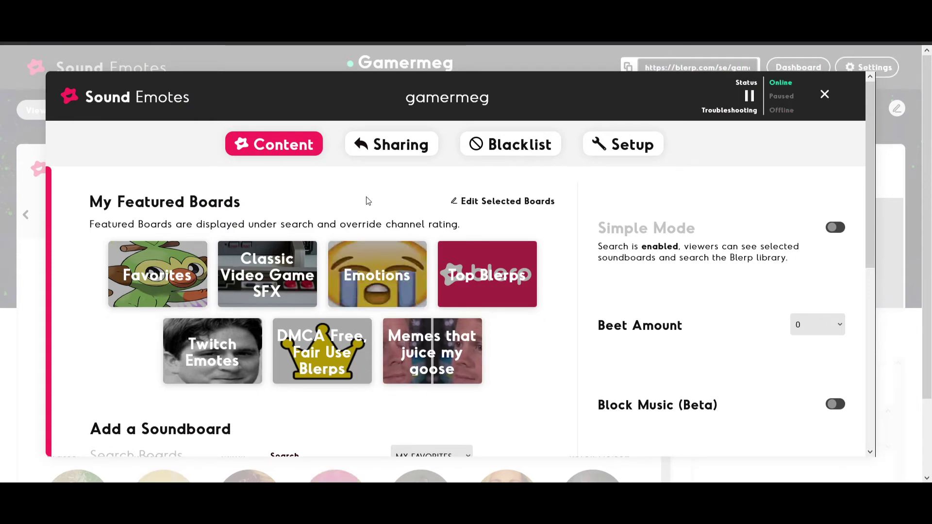
- Open the Favorites board preview and set its third blerp's price to 15
{"action": "left_click", "coordinate": [181, 295]}
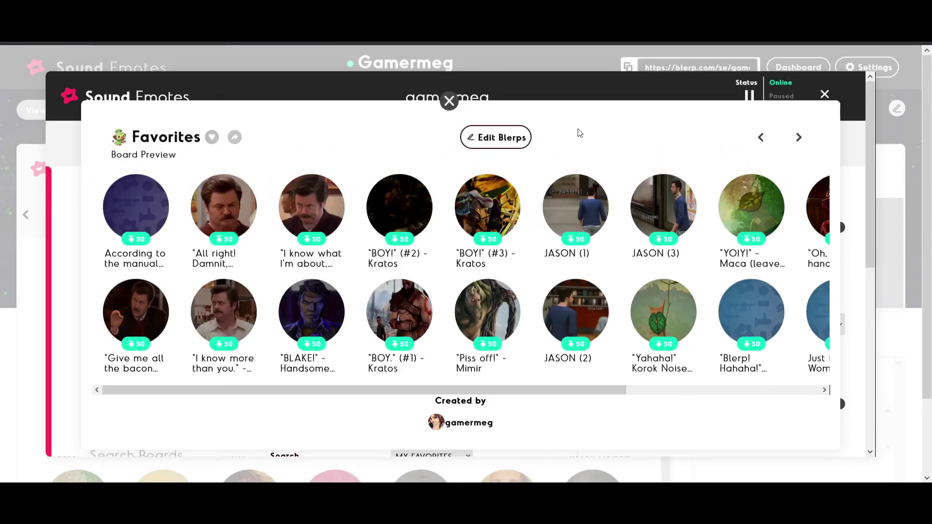
{"action": "left_click", "coordinate": [517, 151]}
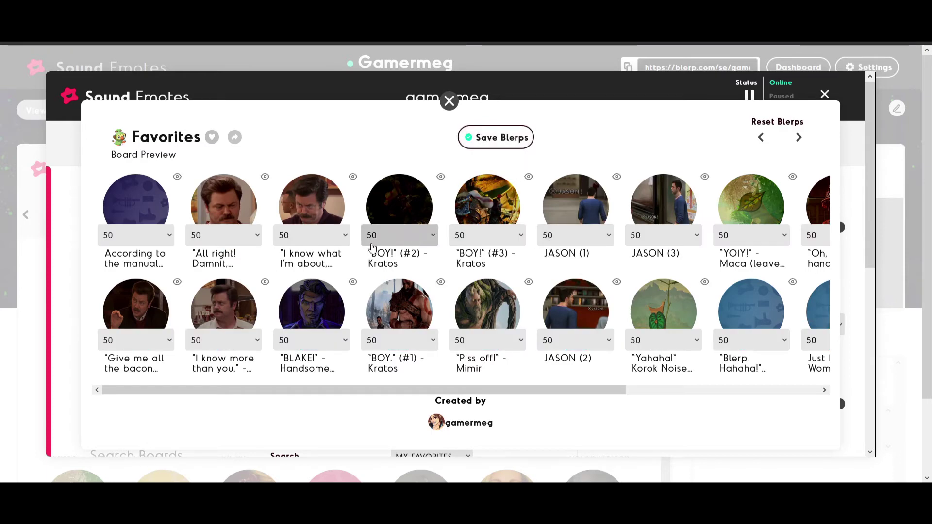
{"action": "left_click", "coordinate": [345, 238]}
{"action": "left_click", "coordinate": [325, 284]}
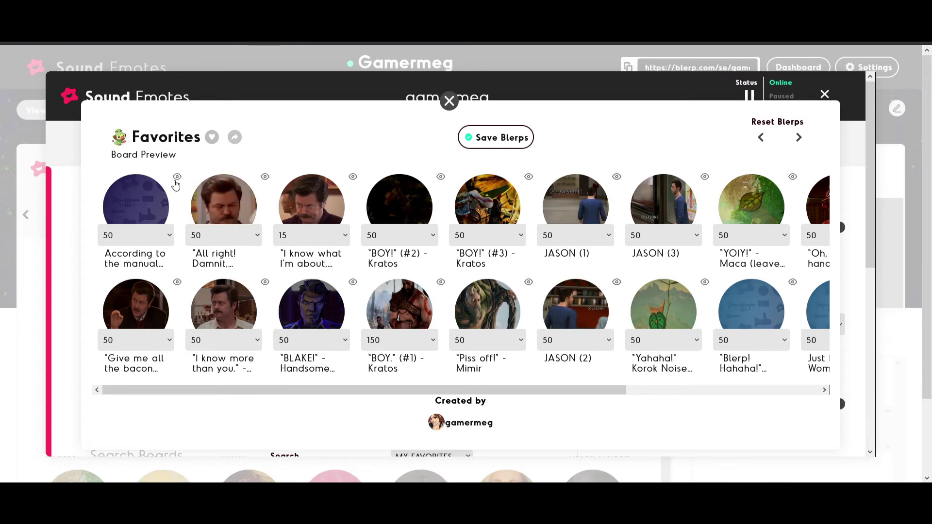
- Hide the first blerp and the second row's first blerp, then save the Favorites blerps
{"action": "left_click", "coordinate": [177, 178]}
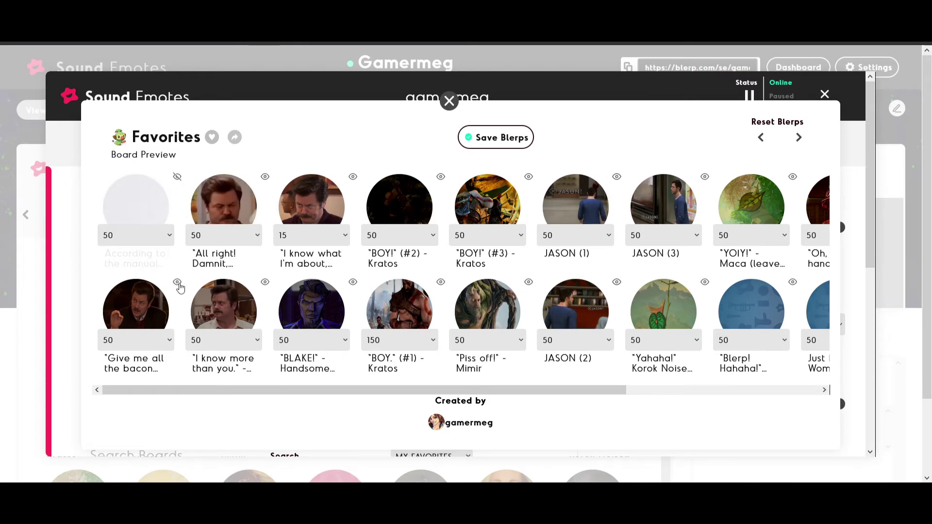
{"action": "left_click", "coordinate": [178, 283]}
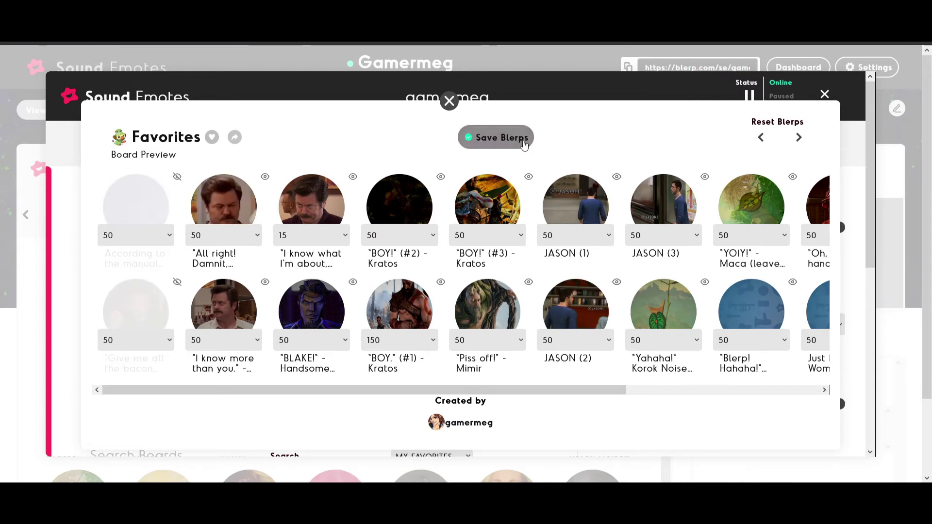
{"action": "left_click", "coordinate": [524, 144]}
{"action": "key", "text": "Escape"}
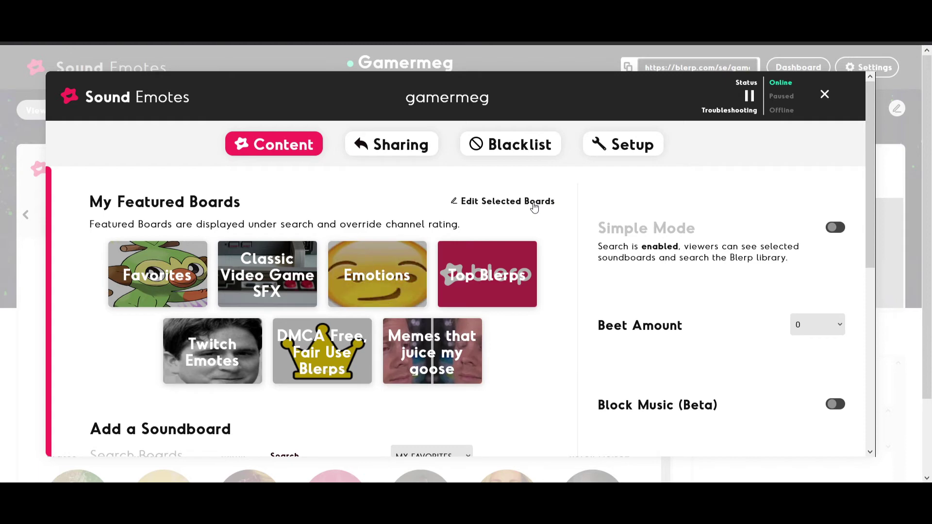
- Remove Top Blerps from My Featured Boards and save the board selection
{"action": "left_click", "coordinate": [534, 207]}
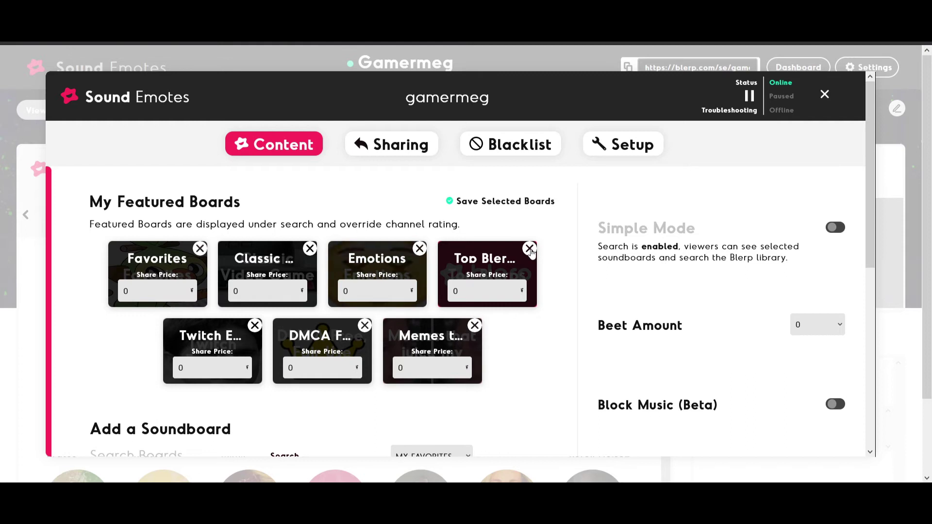
{"action": "left_click", "coordinate": [529, 249]}
{"action": "left_click", "coordinate": [536, 203]}
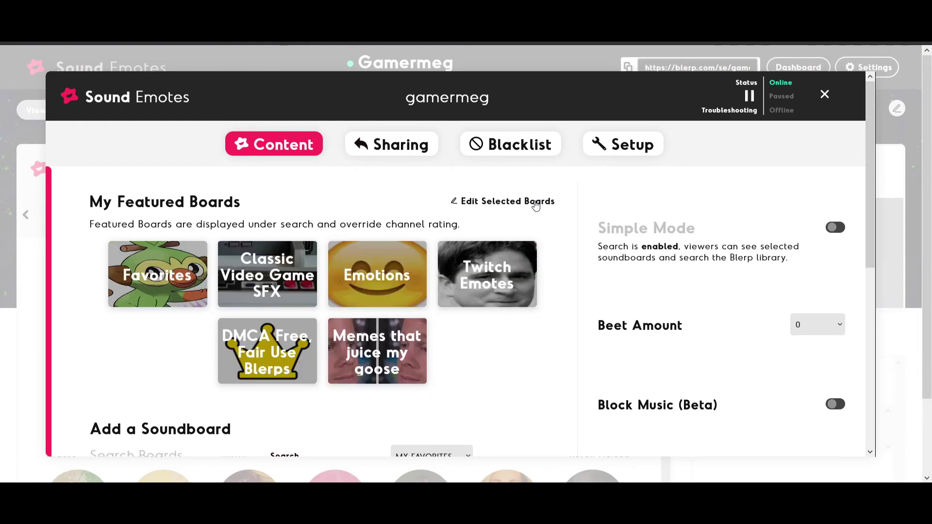
- Add the GamerMeg soundboard to the featured boards and bring up the Sharing settings
{"action": "scroll", "coordinate": [570, 292], "scroll_direction": "down", "scroll_amount": 4}
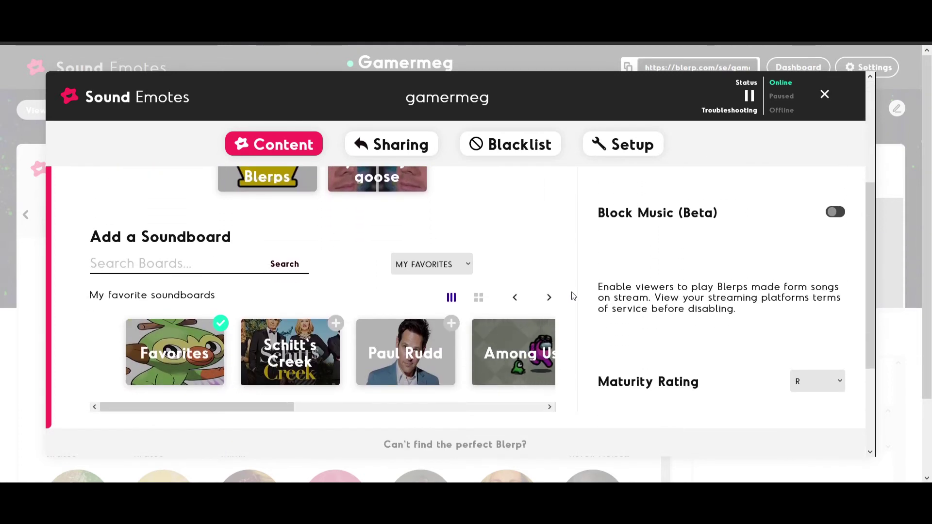
{"action": "left_click_drag", "start_coordinate": [284, 408], "coordinate": [547, 420]}
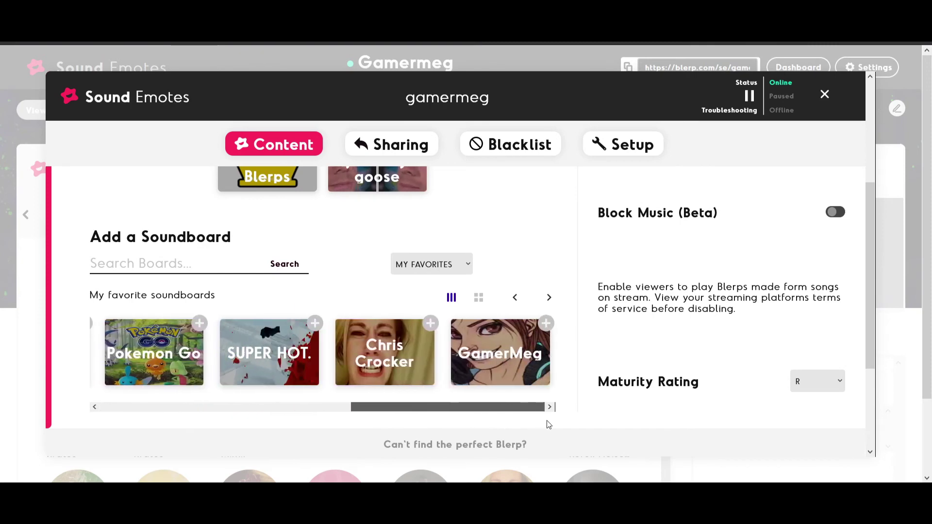
{"action": "left_click", "coordinate": [547, 326]}
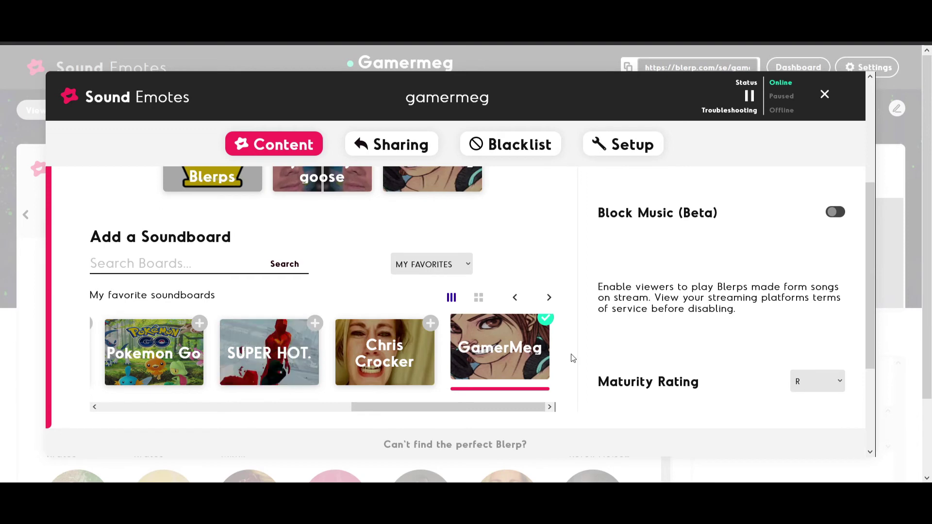
{"action": "scroll", "coordinate": [559, 339], "scroll_direction": "up", "scroll_amount": 4}
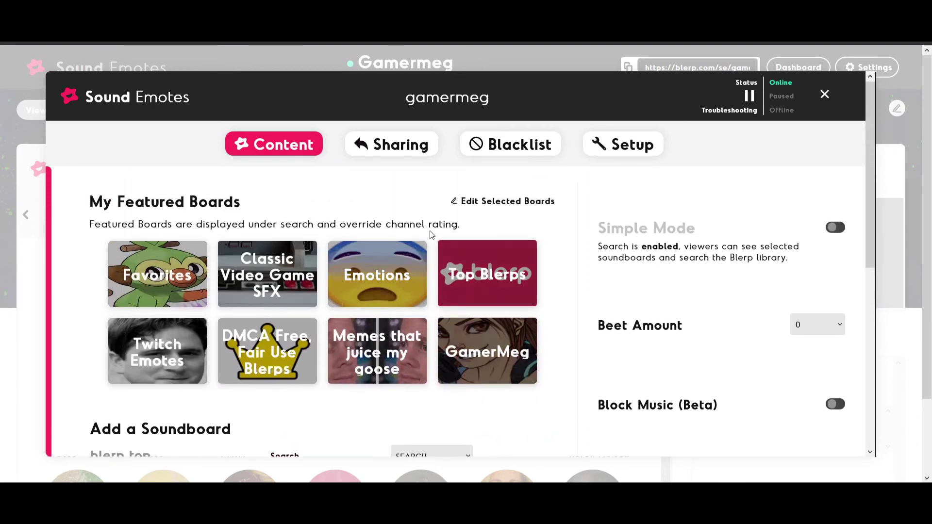
{"action": "left_click", "coordinate": [391, 145]}
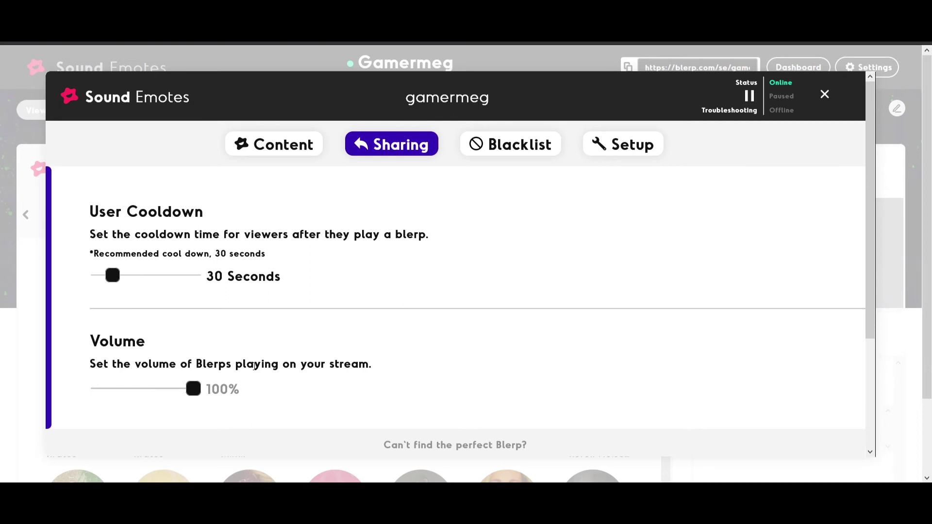
- Search 'fart' in the Blacklist settings, block a Fart sound, then close the settings
{"action": "left_click", "coordinate": [526, 150]}
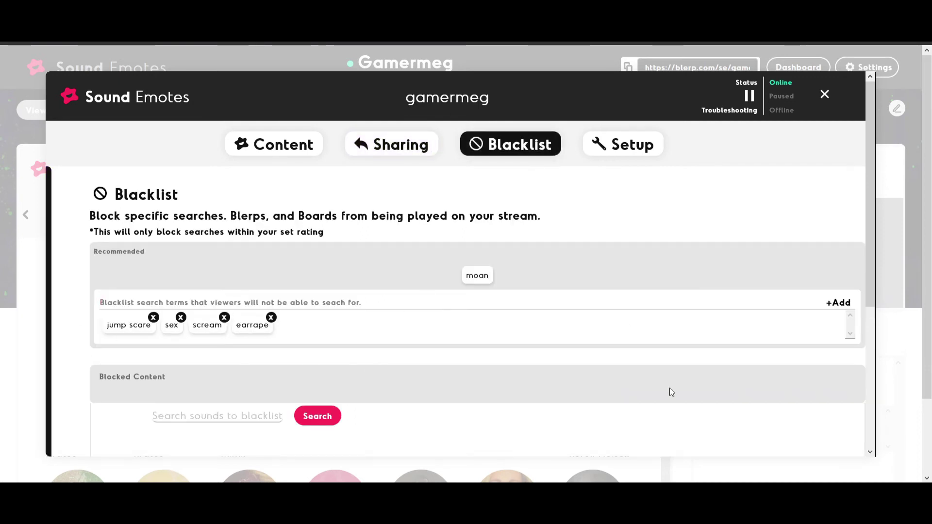
{"action": "key", "text": "Tab"}
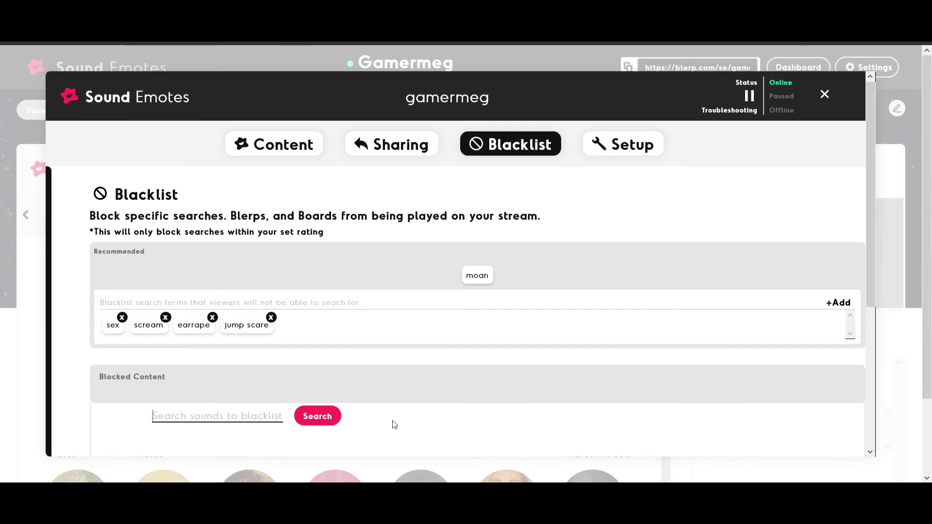
{"action": "type", "text": "fart"}
{"action": "key", "text": "Return"}
{"action": "scroll", "coordinate": [411, 387], "scroll_direction": "down", "scroll_amount": 4}
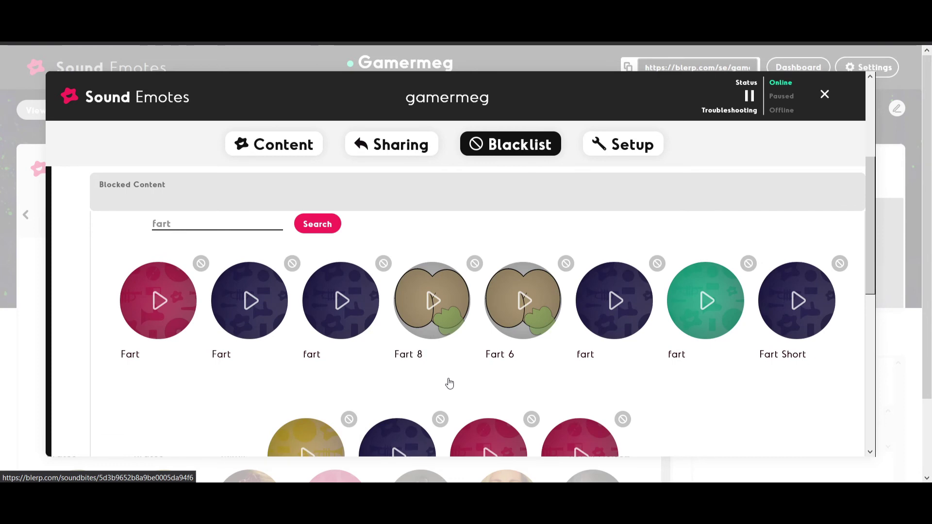
{"action": "left_click", "coordinate": [292, 265]}
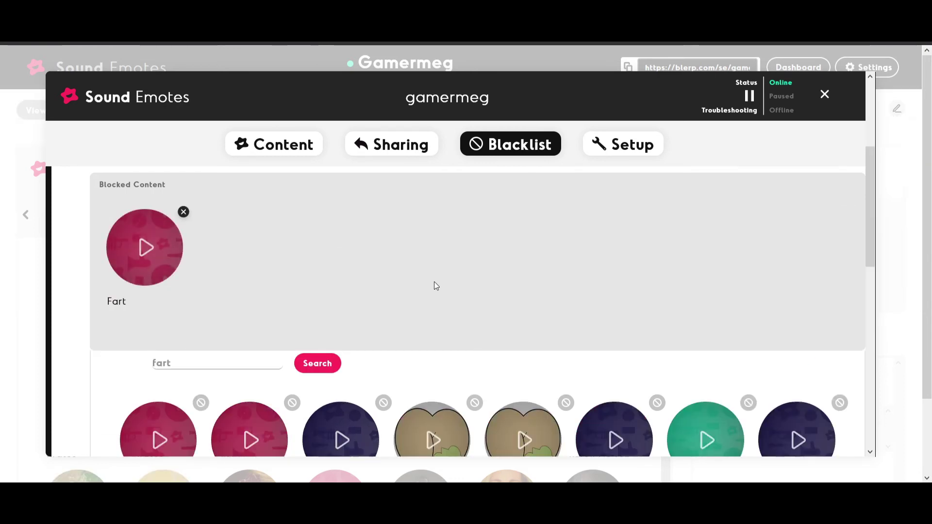
{"action": "scroll", "coordinate": [434, 282], "scroll_direction": "up", "scroll_amount": 3}
{"action": "scroll", "coordinate": [434, 308], "scroll_direction": "down", "scroll_amount": 2}
{"action": "key", "text": "Escape"}
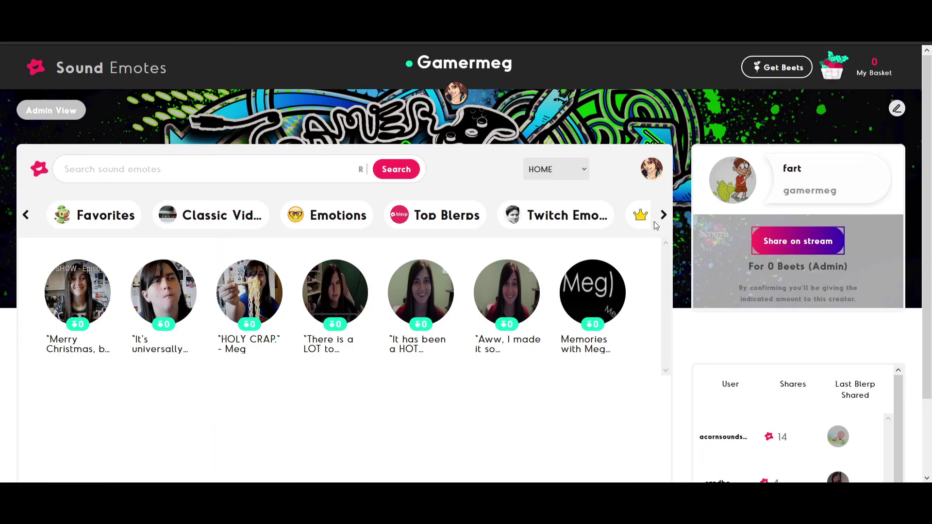
- Page the categories over to GamerMeg and search the board for 'the office'
{"action": "left_click", "coordinate": [664, 215]}
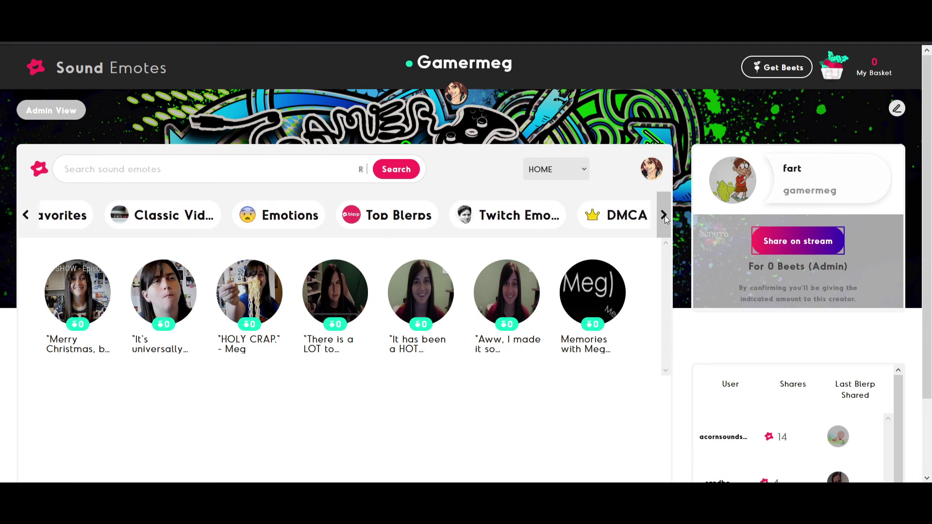
{"action": "left_click", "coordinate": [664, 215]}
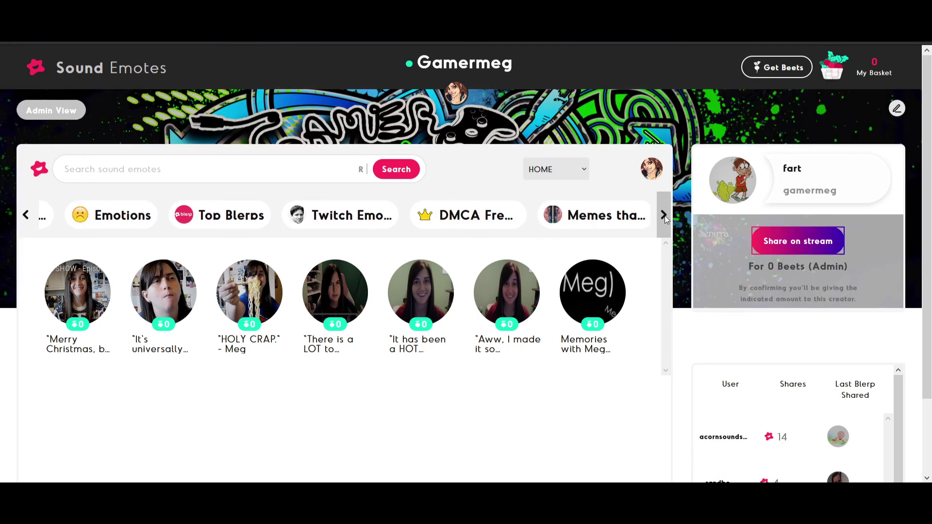
{"action": "left_click", "coordinate": [664, 215]}
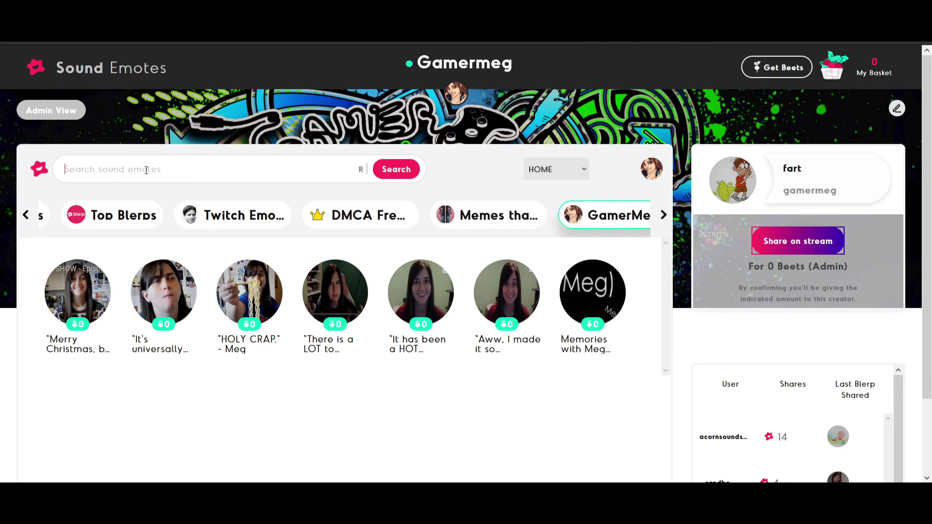
{"action": "type", "text": "the office"}
{"action": "key", "text": "Return"}
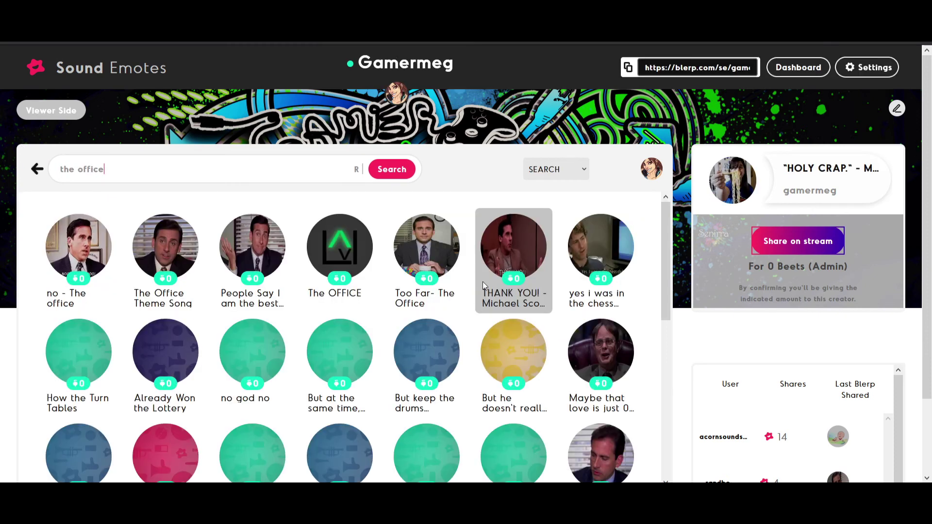
- Share the THANK YOU! blerp on stream with a 35% beet gift
{"action": "left_click", "coordinate": [505, 253]}
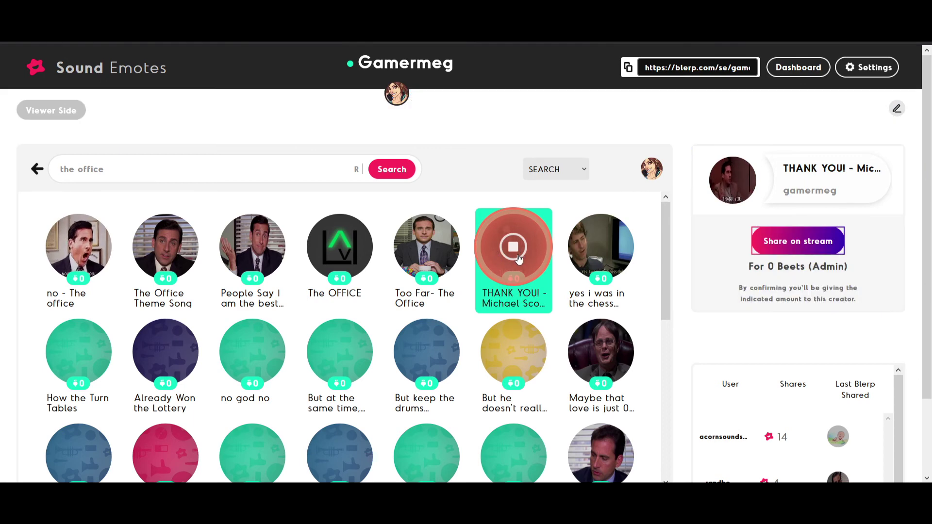
{"action": "left_click", "coordinate": [786, 246]}
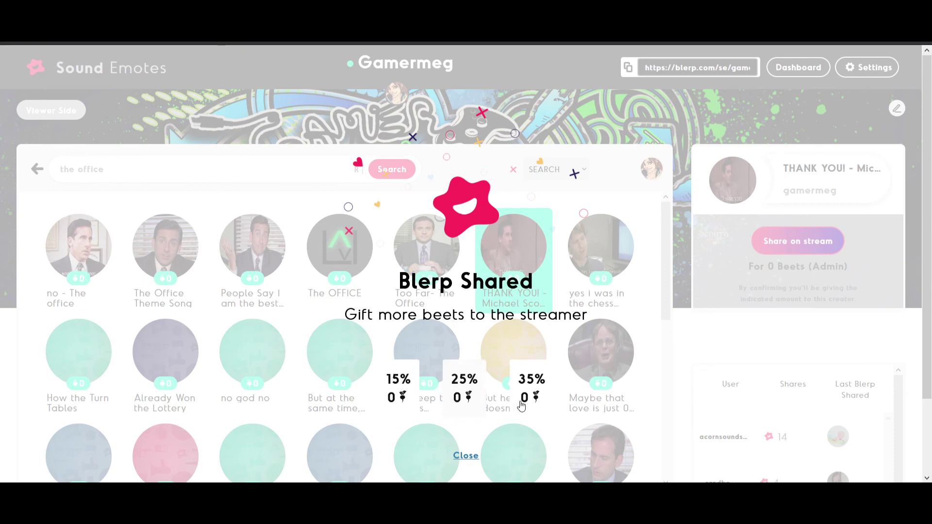
{"action": "left_click", "coordinate": [538, 399]}
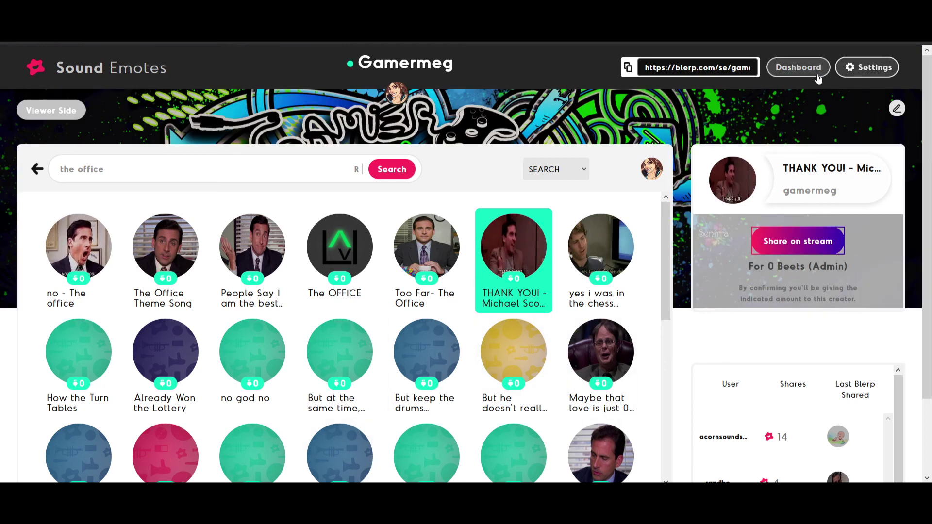
- Go back to the channel's Sound Emotes dashboard from the page header
{"action": "left_click", "coordinate": [799, 67]}
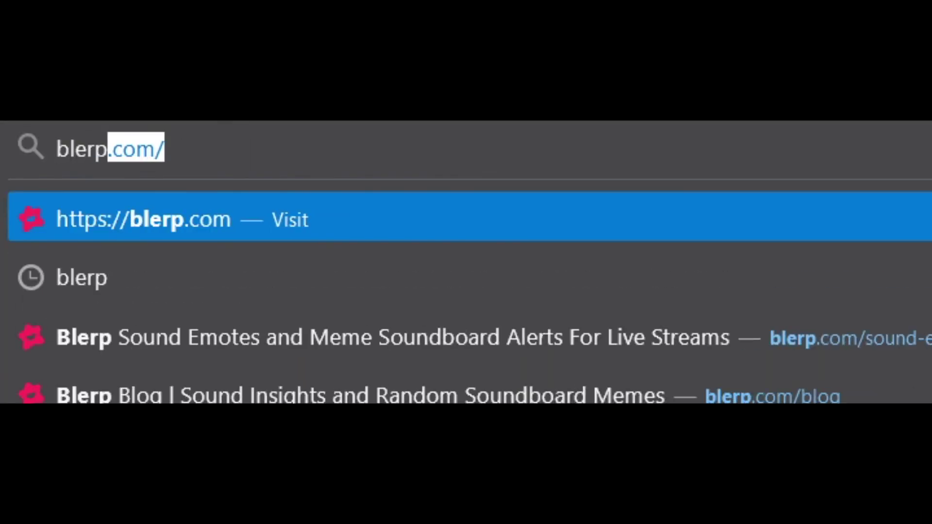
- Open the #promote-your-stuff channel in the Blerp Discord server
{"action": "type", "text": ".com/sounde"}
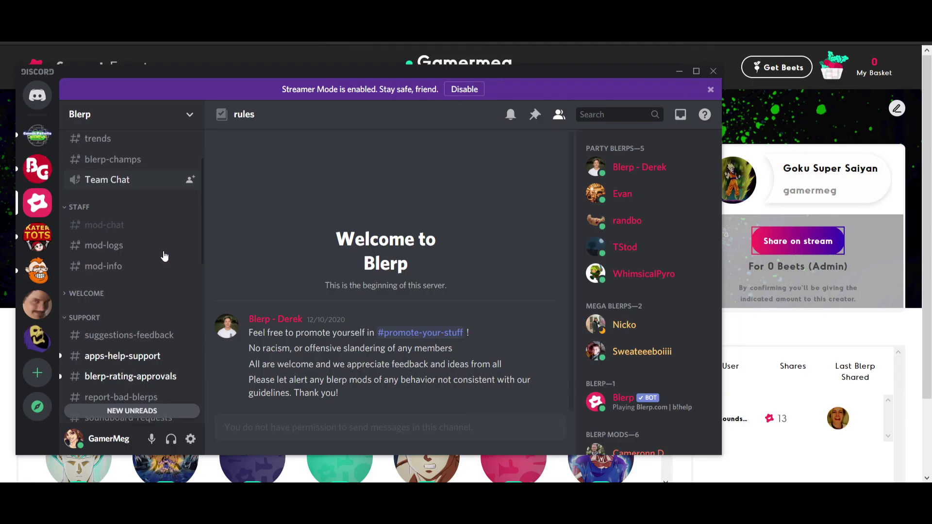
{"action": "scroll", "coordinate": [164, 256], "scroll_direction": "down", "scroll_amount": 5}
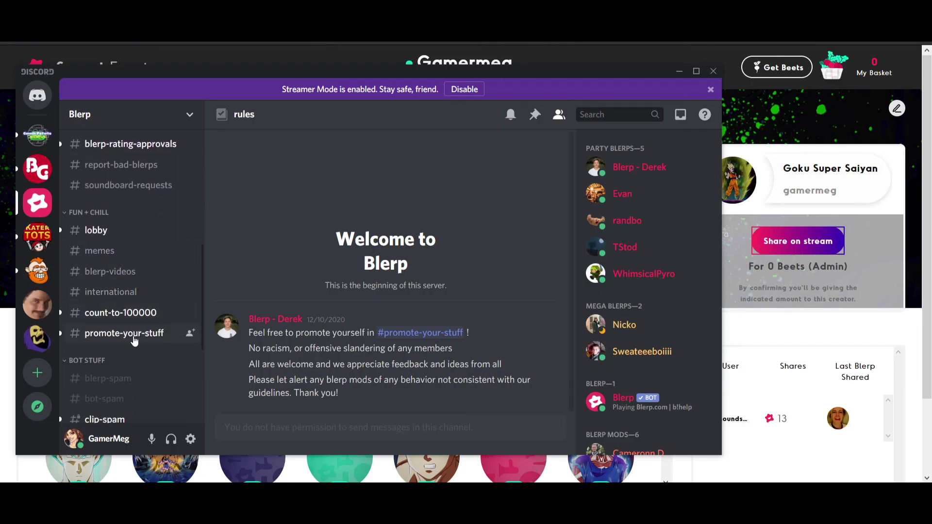
{"action": "left_click", "coordinate": [134, 342]}
{"action": "scroll", "coordinate": [133, 336], "scroll_direction": "down", "scroll_amount": 4}
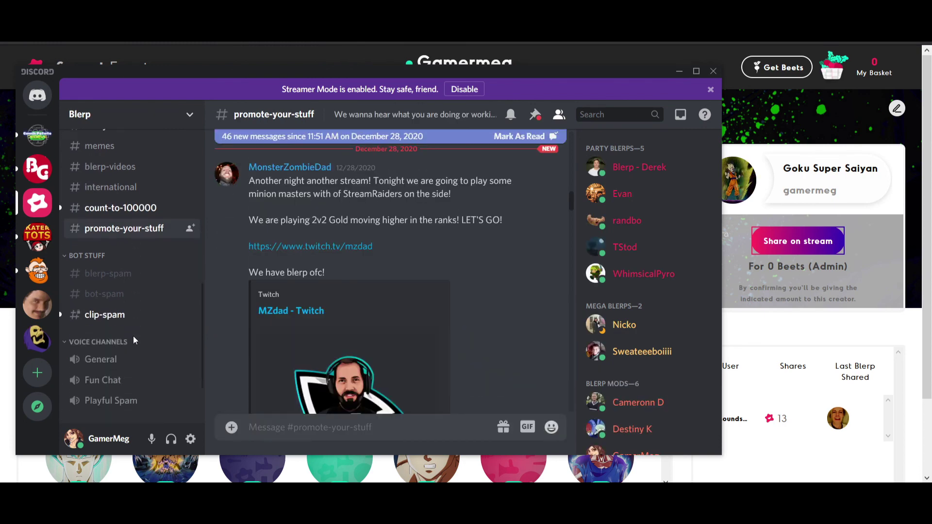